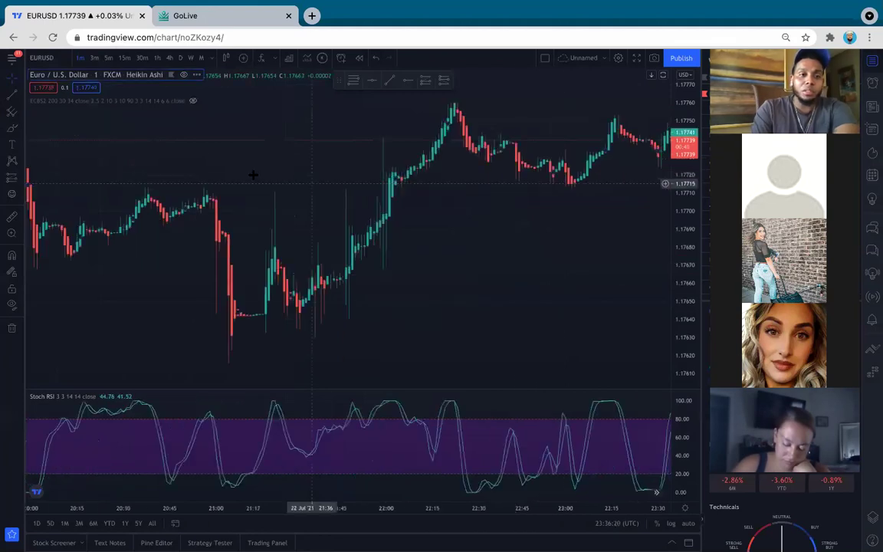
- Switch the EURUSD chart to the daily, 30-minute and finally the 5-minute interval, fitting the price swings in view
left_click_drag(335, 251, 340, 258)
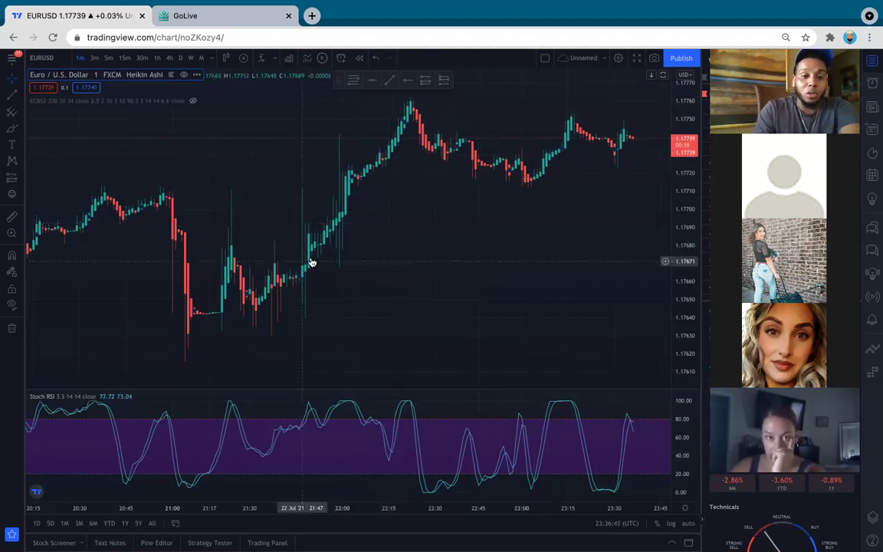
left_click_drag(271, 303, 227, 247)
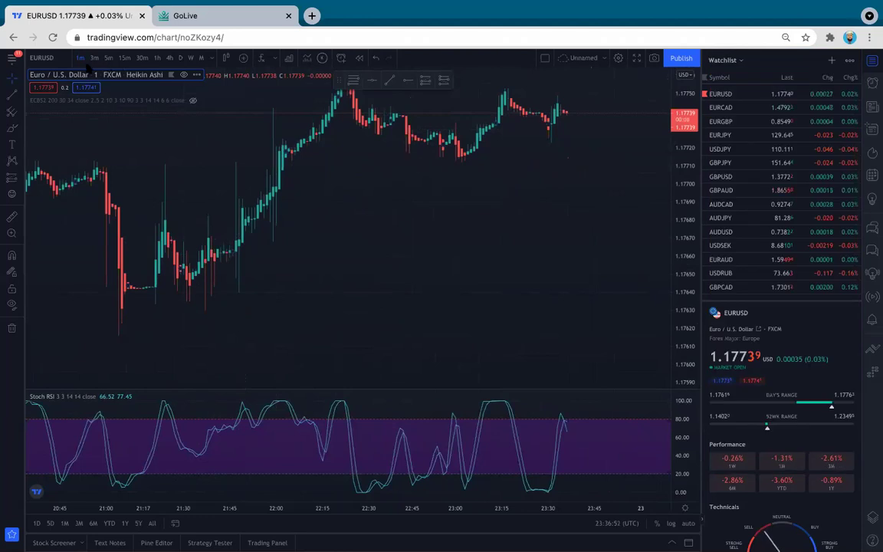
left_click(181, 58)
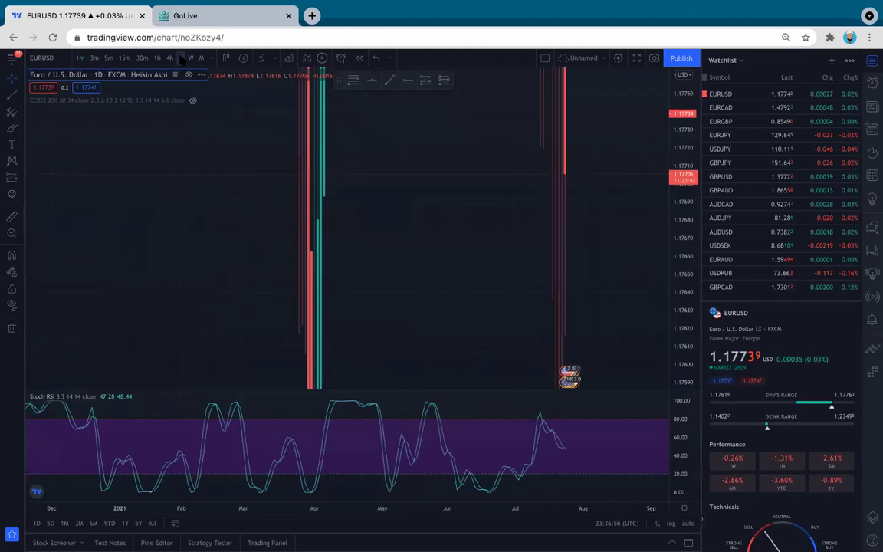
left_click(211, 59)
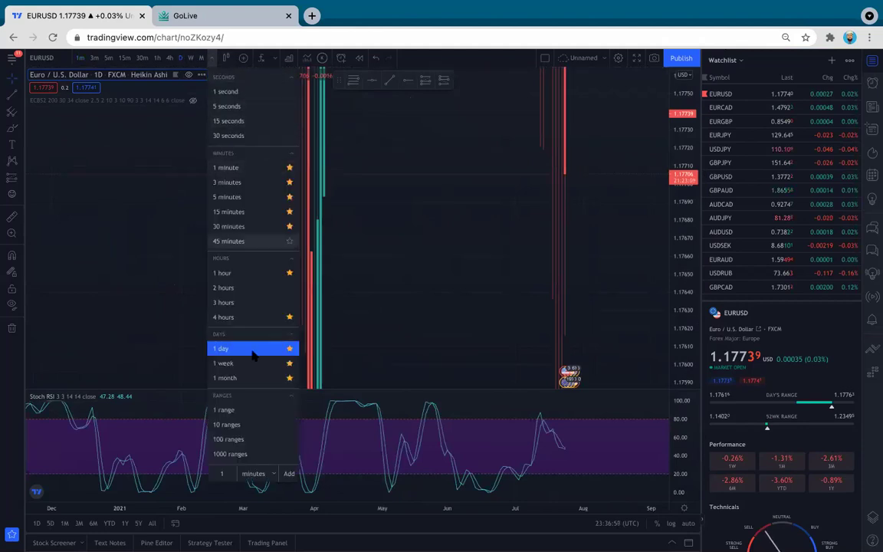
left_click(143, 59)
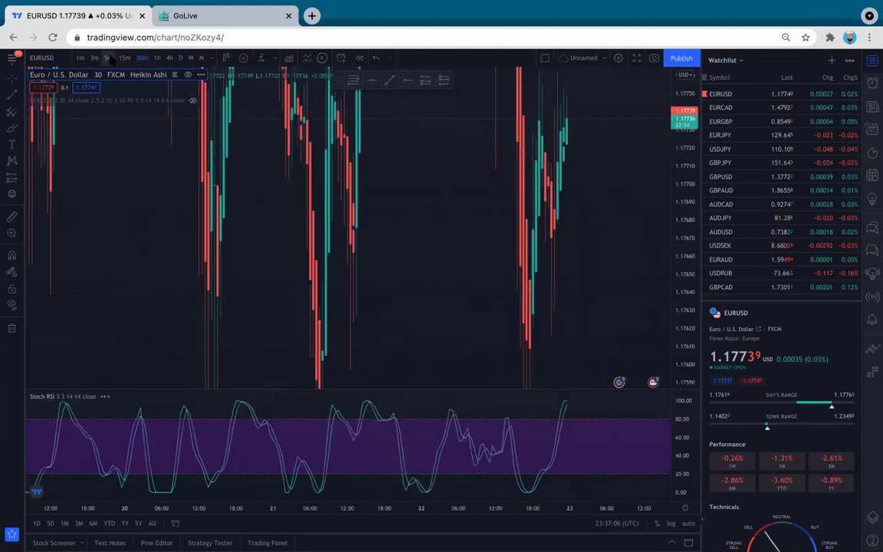
left_click(108, 59)
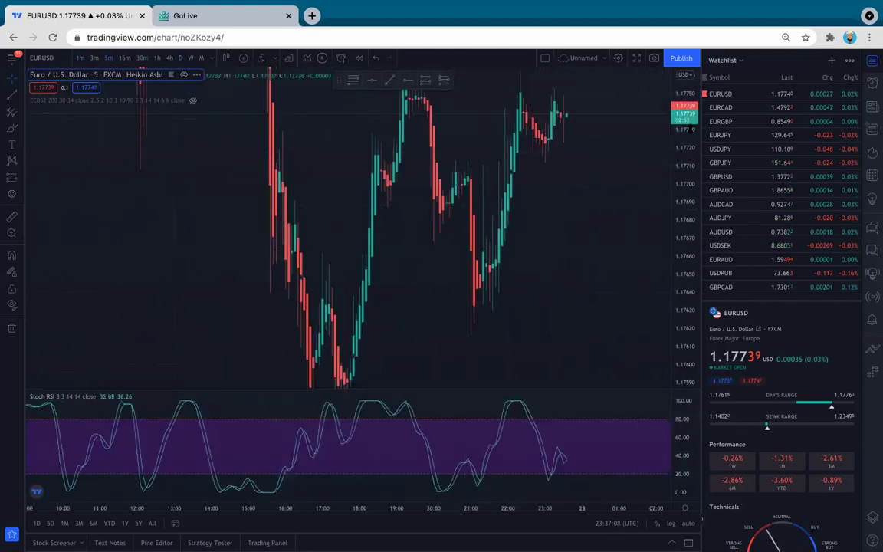
left_click_drag(687, 199, 635, 325)
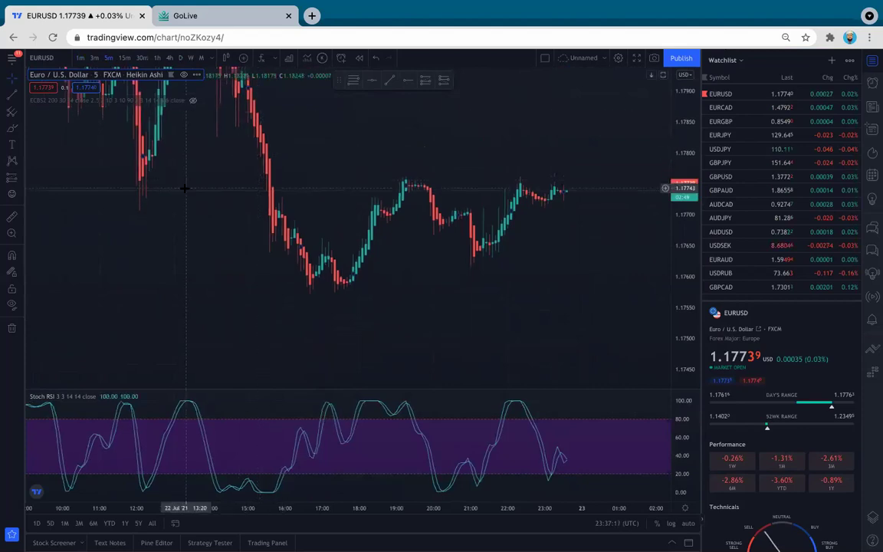
scroll(475, 230, "up", 5)
scroll(474, 230, "left", 5)
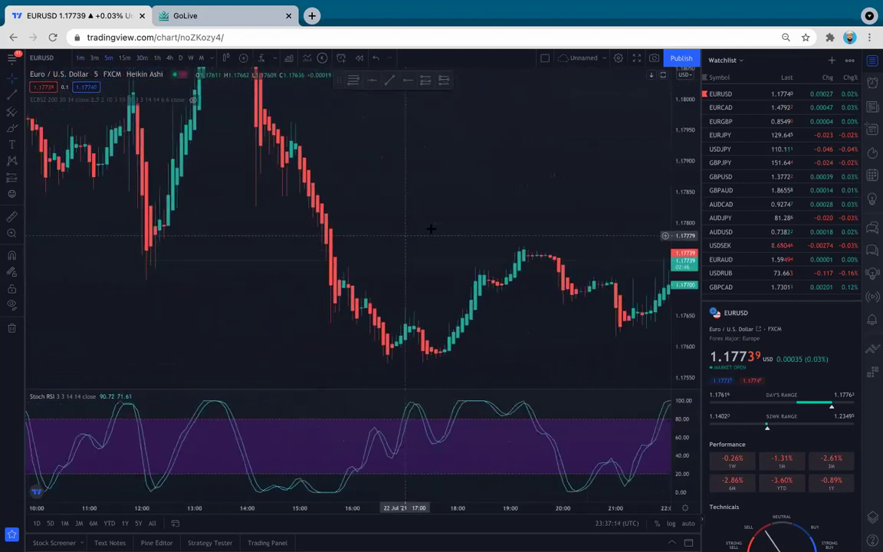
left_click_drag(686, 261, 677, 459)
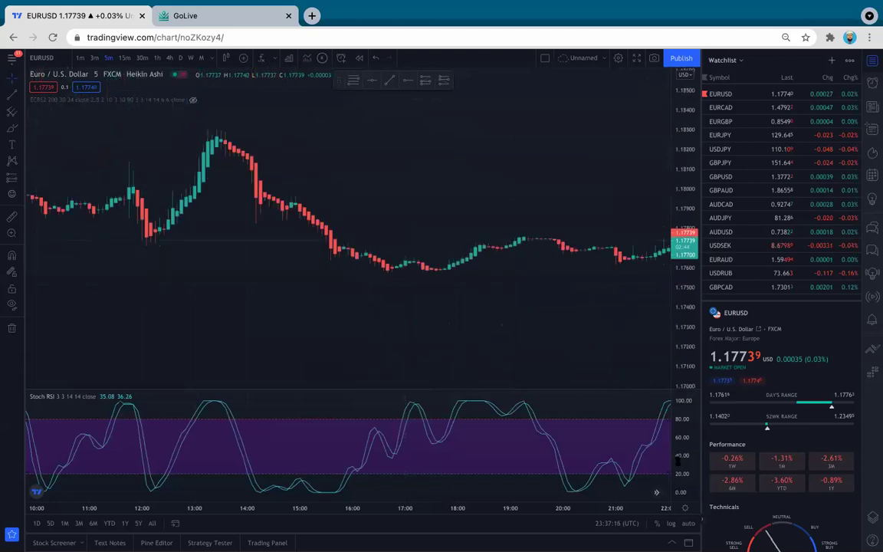
- Review which chart intervals are marked as favorites in the full interval list, then close the list
left_click(212, 59)
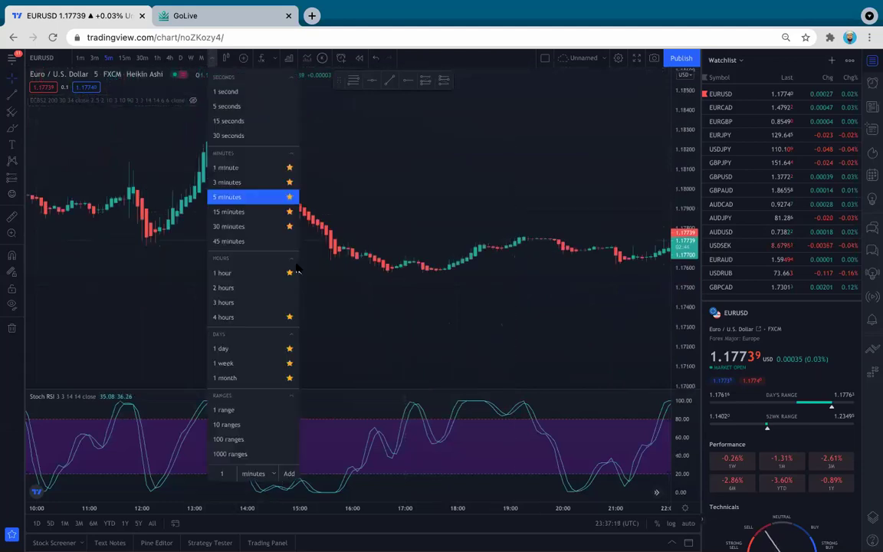
left_click(290, 317)
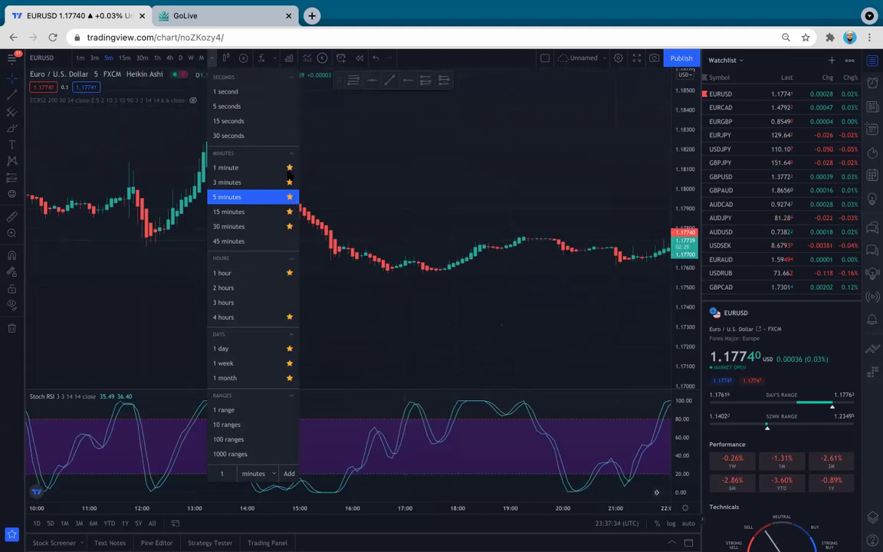
left_click(379, 153)
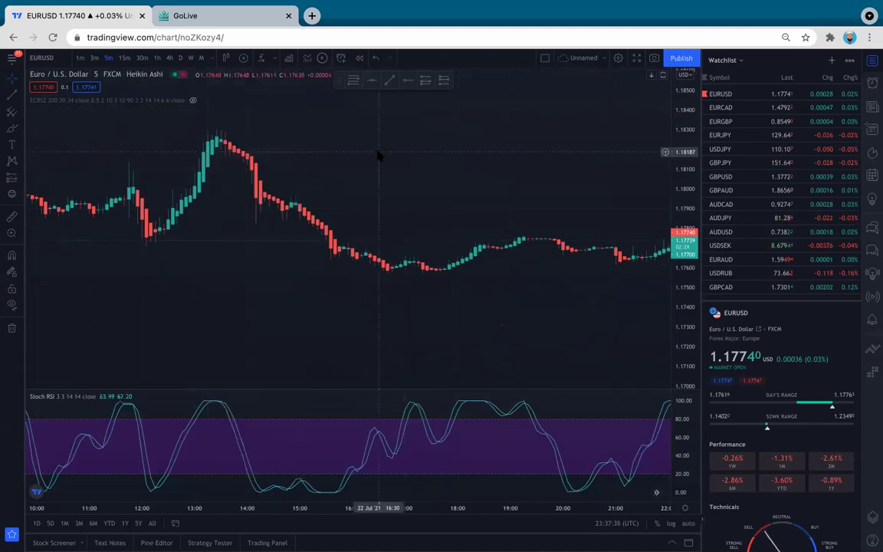
- Place a text annotation in the empty chart area above the falling candles and clear its placeholder text
left_click_drag(164, 132, 290, 221)
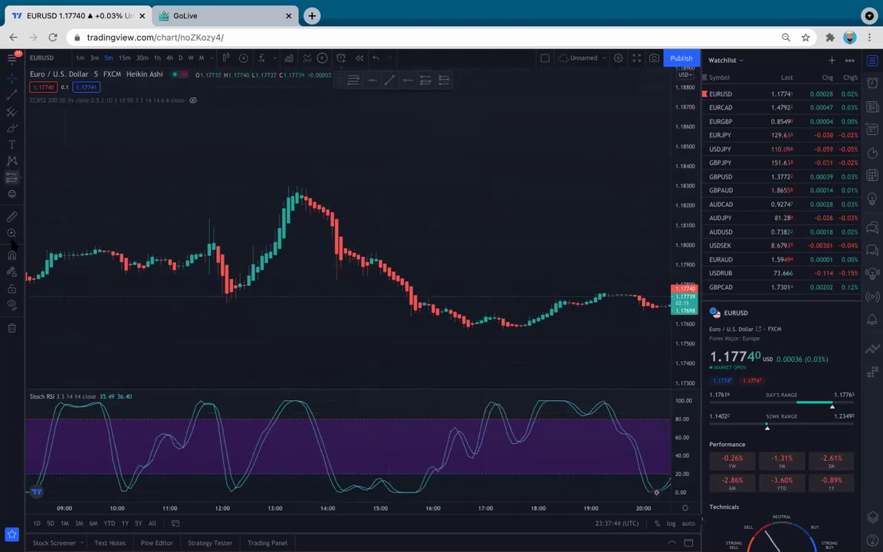
left_click(12, 304)
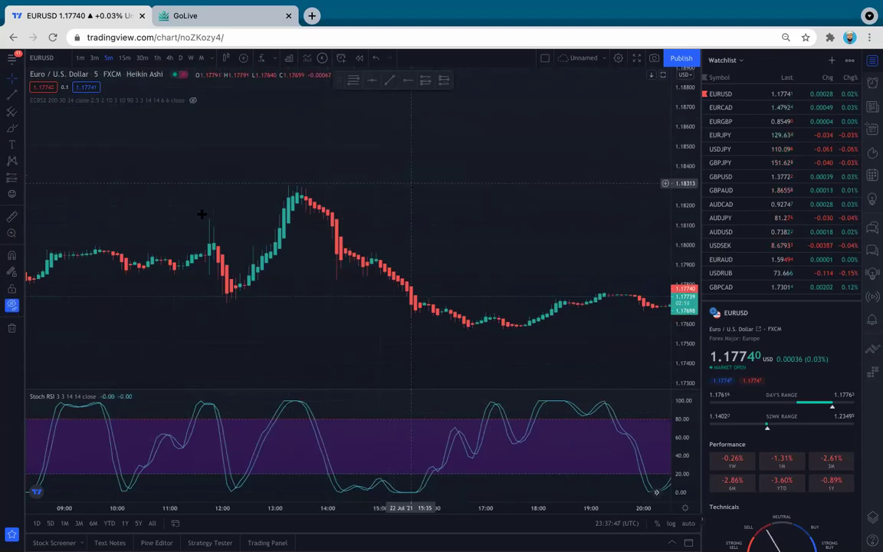
left_click(11, 144)
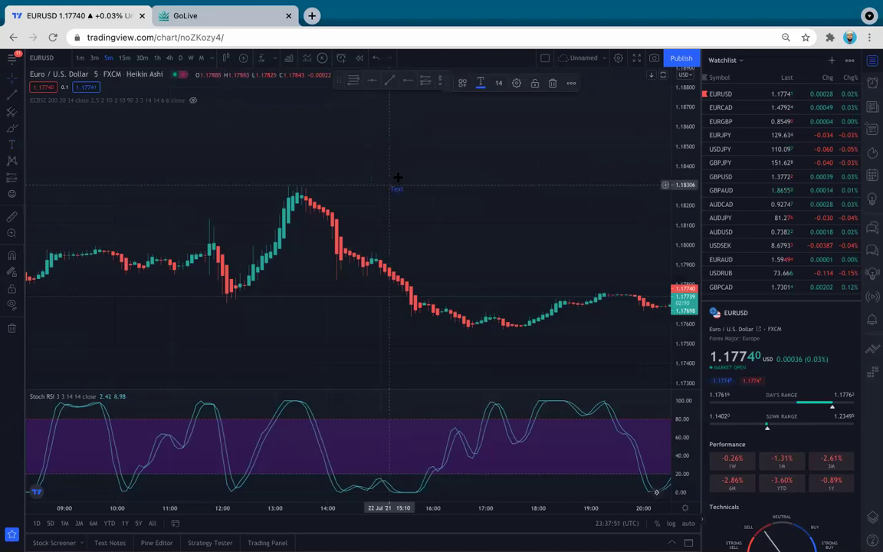
left_click(398, 177)
left_click(405, 197)
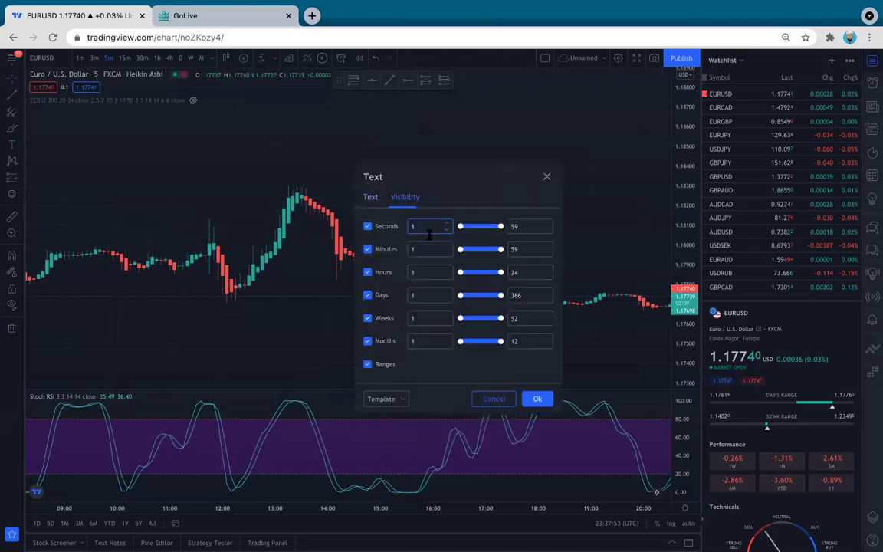
left_click(370, 197)
key("BackSpace")
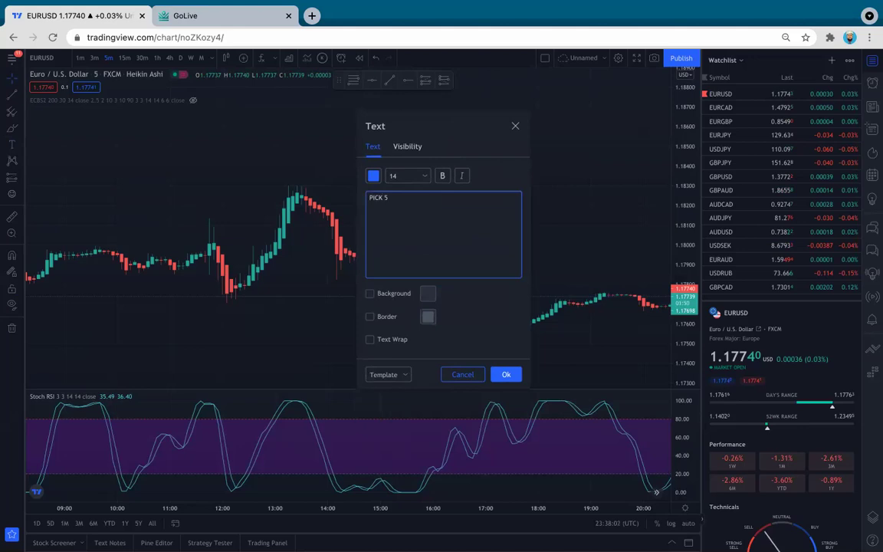
- Enter the heading PICK 5 PAIRS in the annotation, with EURUSD and USDJPY on separate lines beneath it
type("PICK 5 PAIRS")
type("EURUSD")
key("Return")
type("USDJPY")
key("Return")
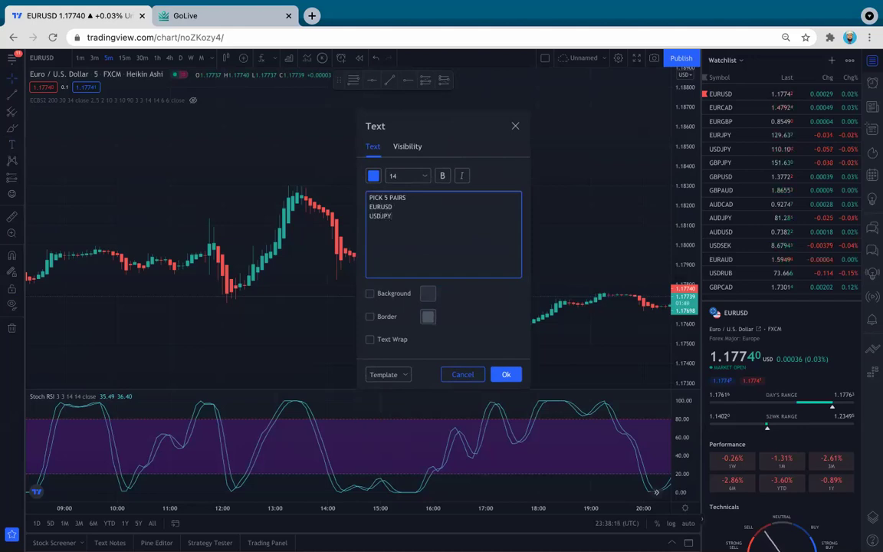
- Add GBPUSD, GBPJPY and ETH to the annotation's pair list, each on its own line
type("GBPUSD")
key("Return")
type("BG")
key("BackSpace")
key("BackSpace")
type("GB")
type("PJ")
type("PY")
type("ETH")
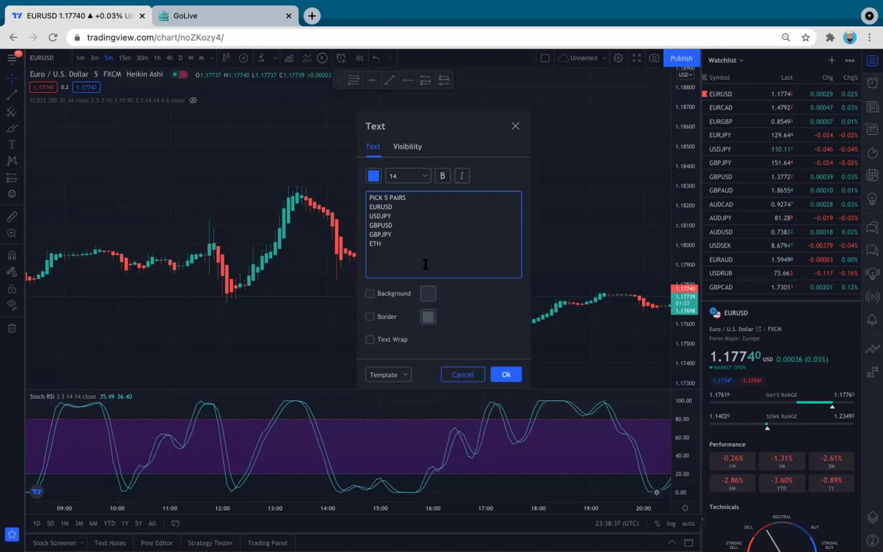
- Highlight the listed pairs in the annotation text, first the whole list and then single entries such as EURUSD and ETH
left_click_drag(369, 206, 442, 263)
left_click(441, 263)
left_click_drag(395, 243, 367, 205)
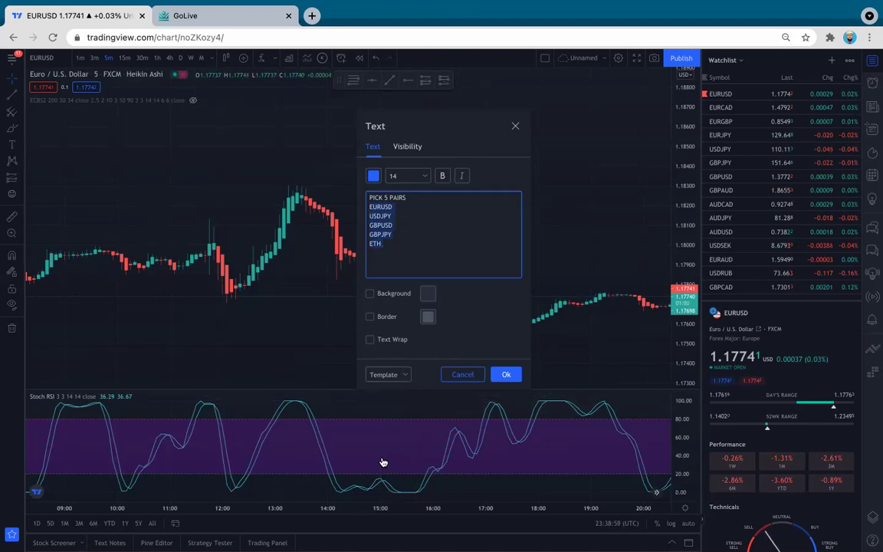
mouse_move(362, 204)
left_mouse_down()
mouse_move(357, 185)
mouse_move(357, 213)
left_mouse_up()
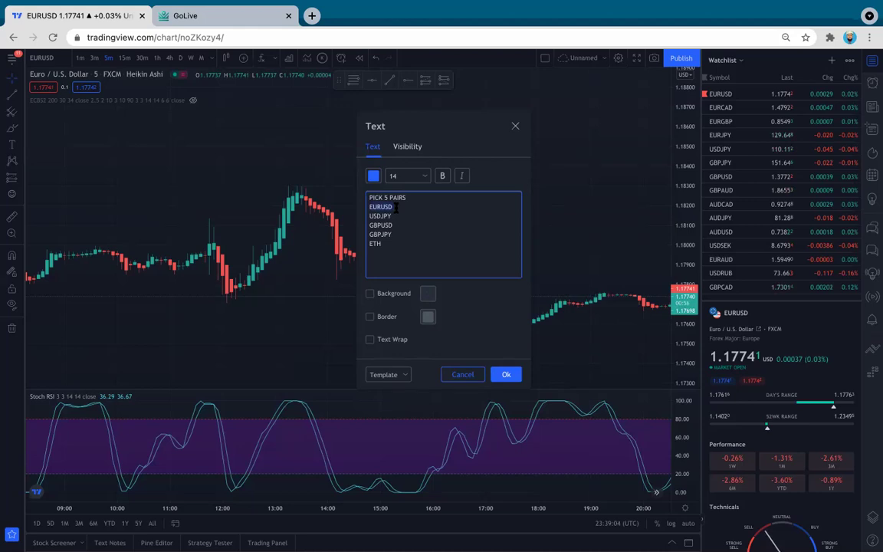
left_click(367, 217)
double_click(367, 218)
double_click(367, 244)
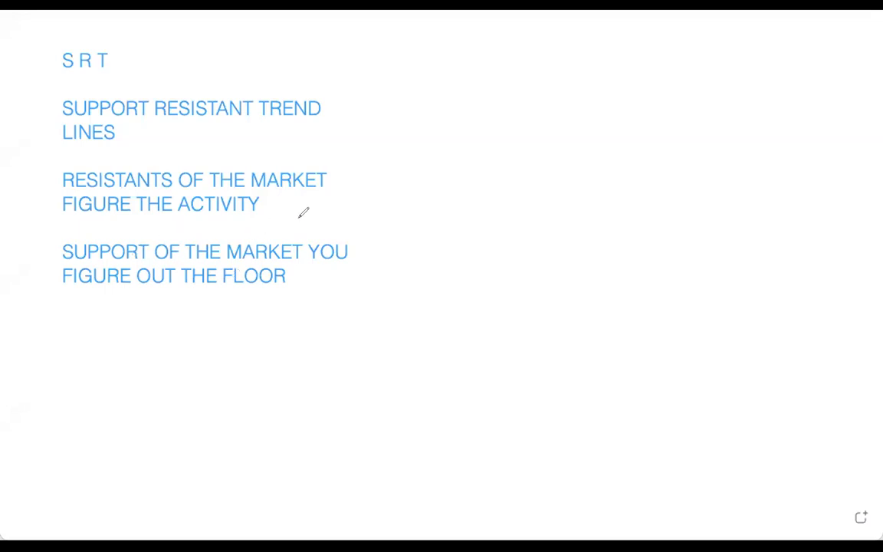
- Switch to the whiteboard and draw red lines above and below the SUPPORT OF THE MARKET paragraph
mouse_move(322, 231)
left_mouse_down()
mouse_move(103, 231)
mouse_move(70, 243)
left_mouse_up()
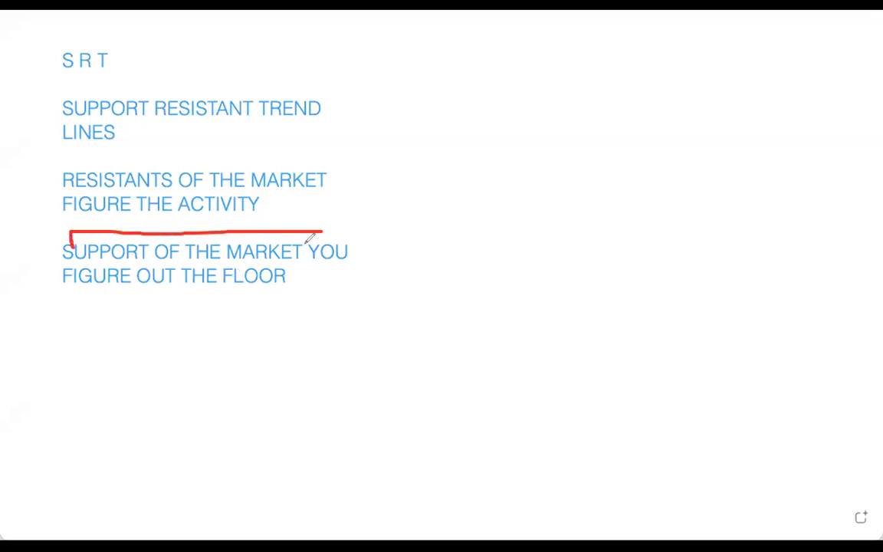
left_click_drag(65, 300, 326, 300)
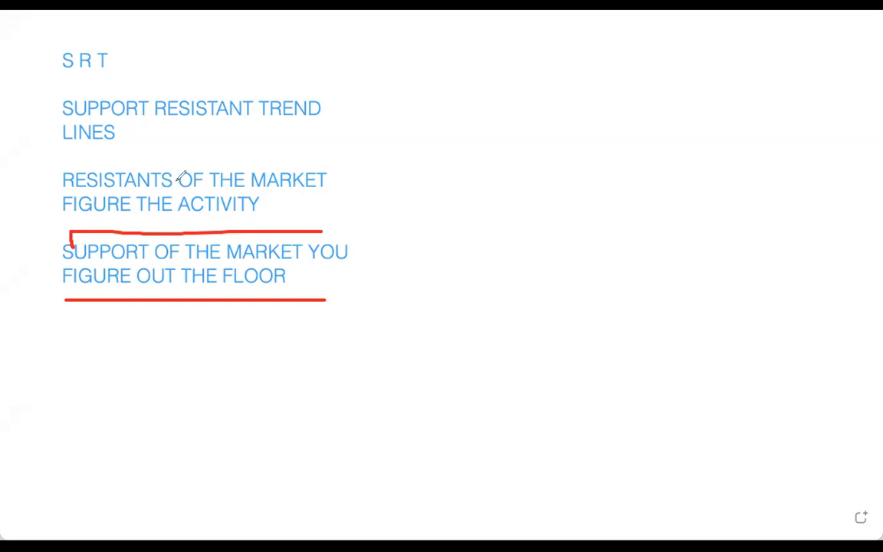
mouse_move(42, 176)
left_mouse_down()
mouse_move(80, 153)
mouse_move(203, 201)
mouse_move(303, 201)
mouse_move(339, 179)
mouse_move(99, 160)
mouse_move(44, 178)
left_mouse_up()
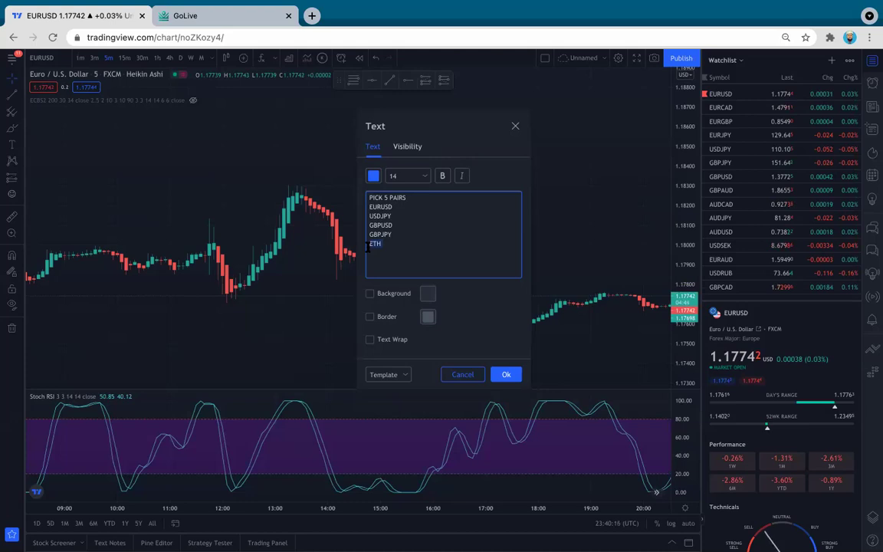
- Return to the chart, close the annotation's text settings and move the pair list to about 1.18695 at 18:25, clear of the candles
left_click_drag(369, 244, 370, 207)
left_click(388, 242)
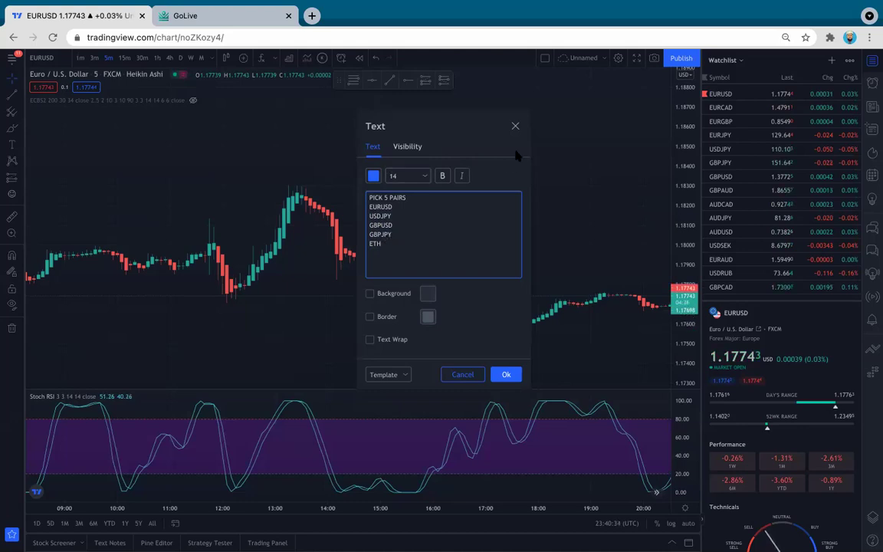
left_click(514, 125)
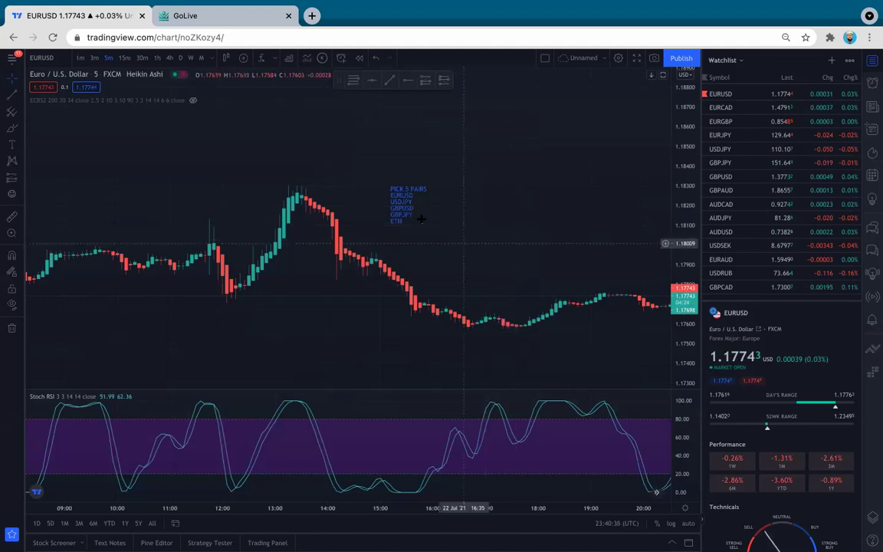
left_click_drag(448, 199, 589, 116)
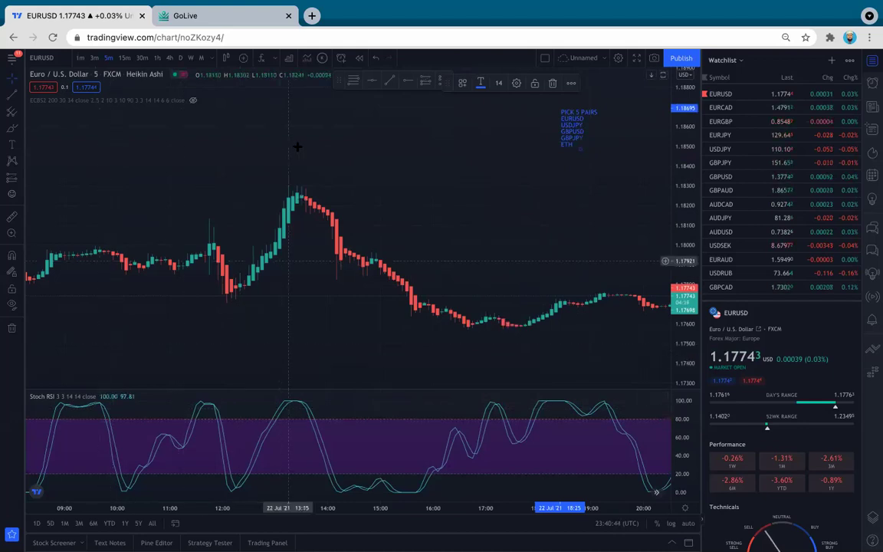
left_click(260, 140)
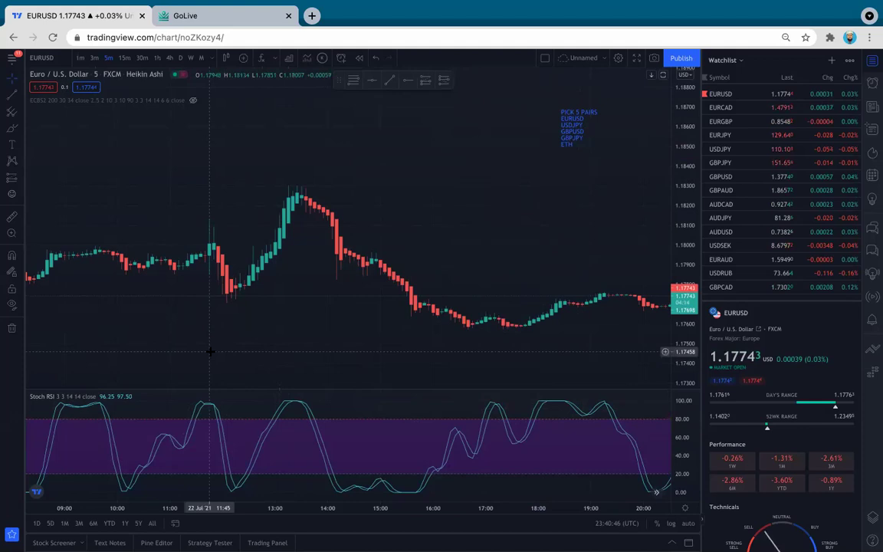
- Search the indicators for STOCH RSI and close the indicator library without adding anything
left_click(261, 59)
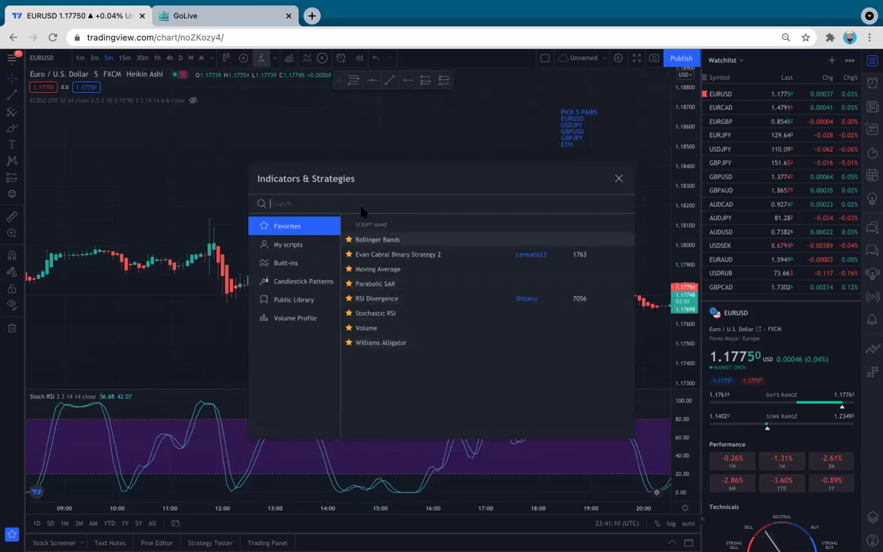
type("STO")
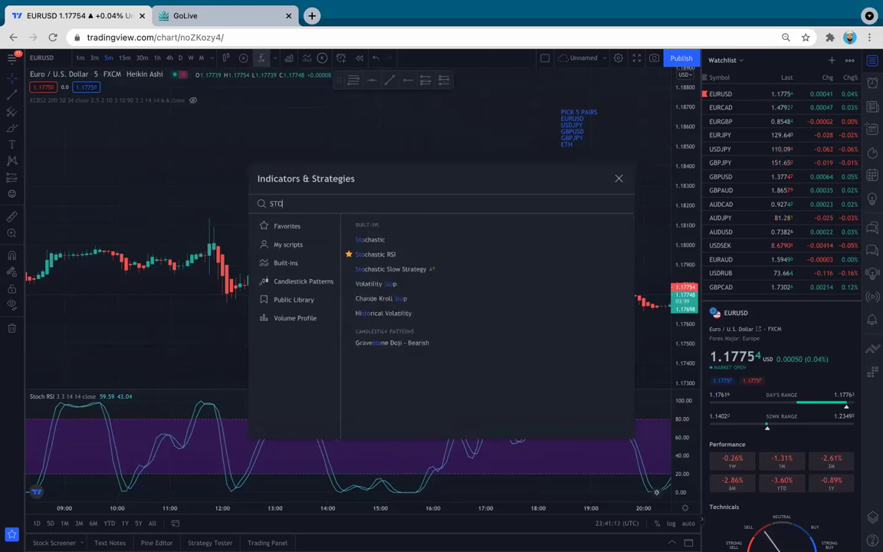
type("CH RSI")
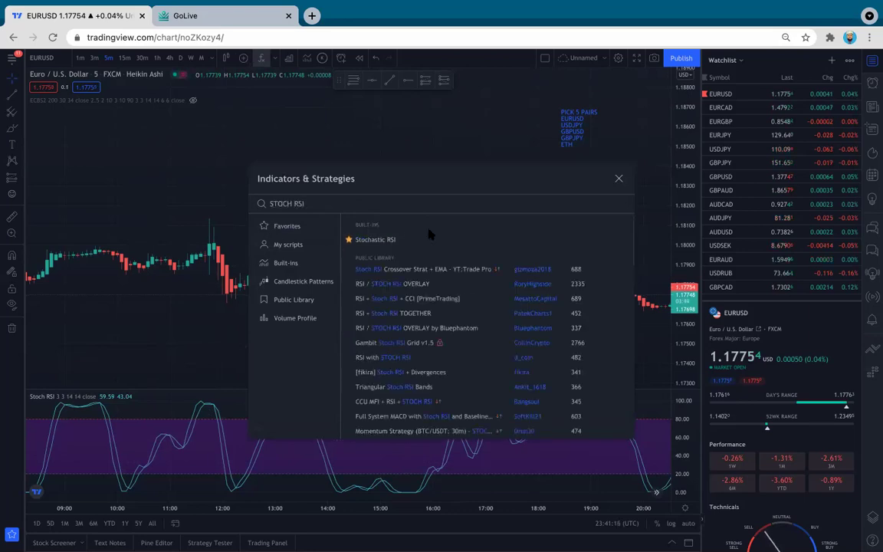
left_click(620, 178)
- Open the style settings of the Stoch RSI indicator beneath the price chart
left_click_drag(581, 394, 267, 413)
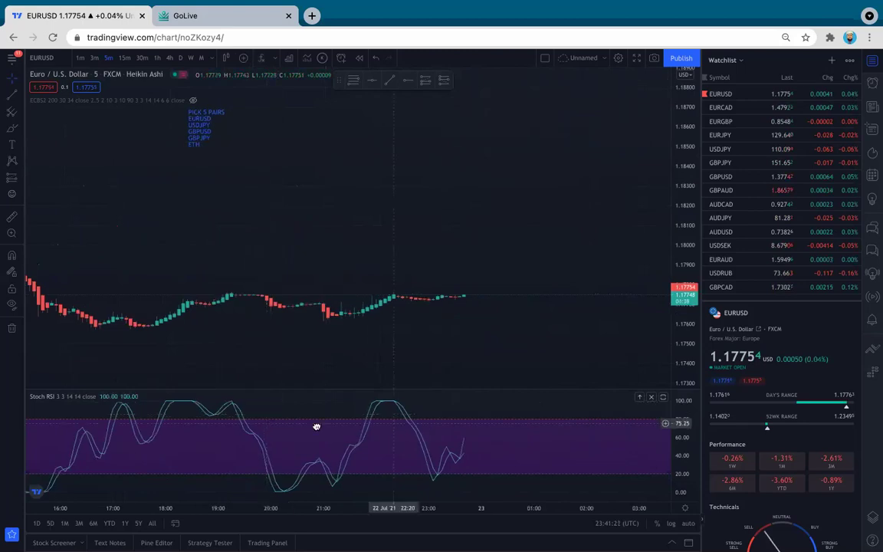
scroll(368, 407, "right", 5)
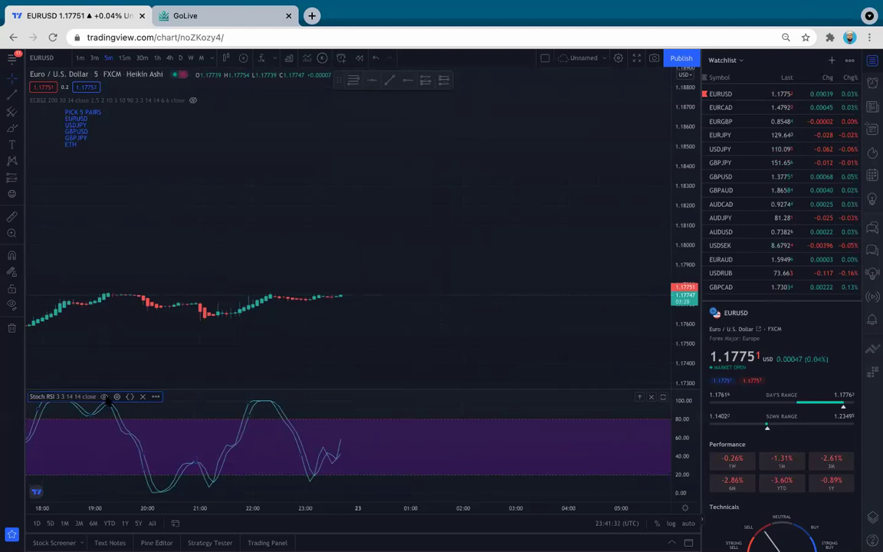
left_click(117, 397)
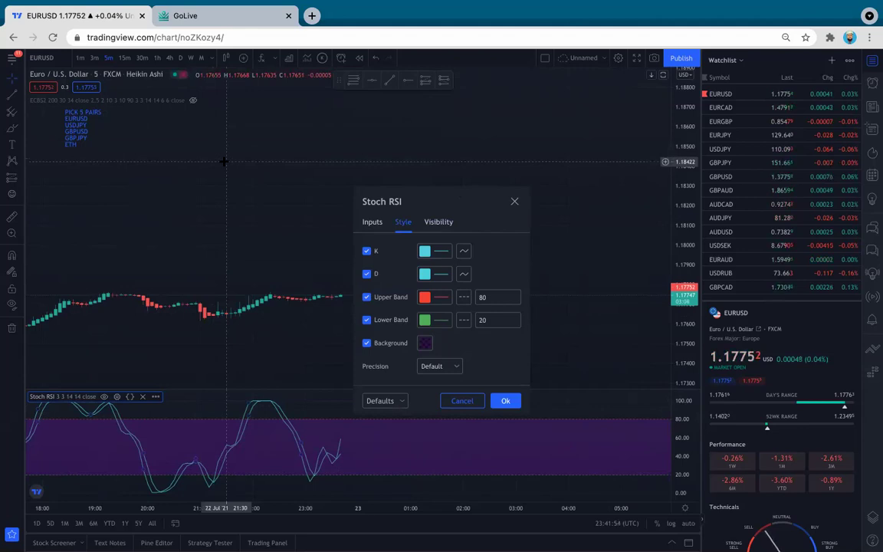
- Open the Upper Band colour choices, circle two Stoch RSI peaks above the upper band in yellow and trace the decline after the first
left_click(434, 300)
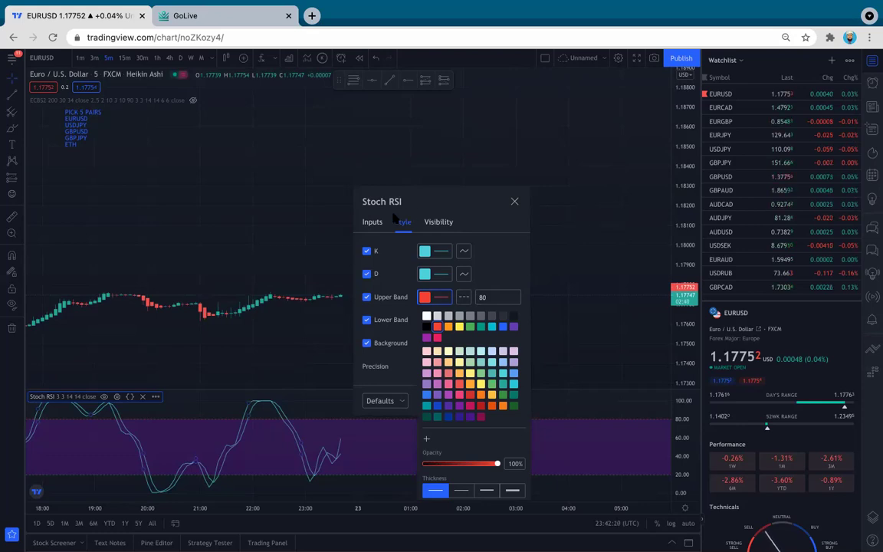
mouse_move(261, 388)
left_mouse_down()
mouse_move(224, 400)
mouse_move(318, 402)
mouse_move(278, 387)
left_mouse_up()
mouse_move(122, 370)
left_mouse_down()
mouse_move(65, 431)
mouse_move(103, 356)
left_mouse_up()
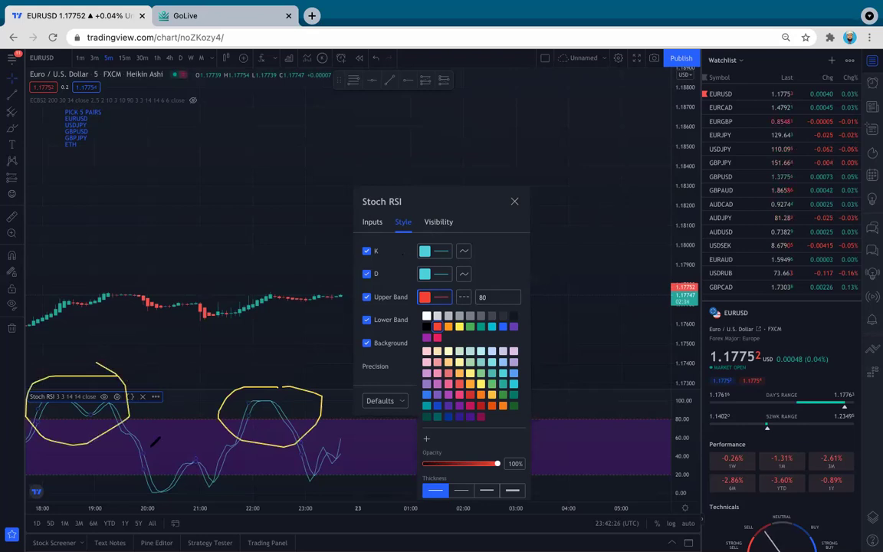
left_click_drag(105, 402, 147, 457)
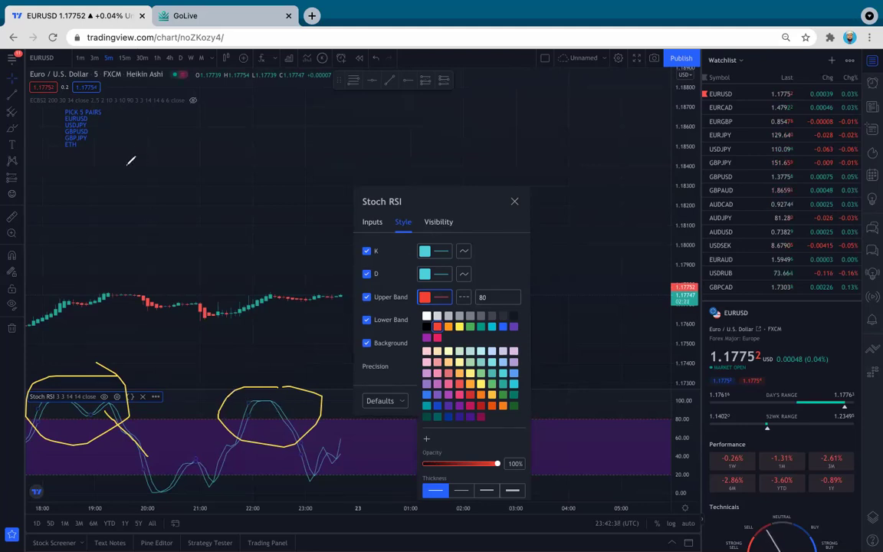
- Sketch yellow rising and falling price swings in the empty chart area, clear all the annotations and close the Upper Band colour choices
left_click_drag(156, 198, 206, 191)
left_click_drag(182, 240, 223, 217)
left_click_drag(281, 161, 284, 159)
mouse_move(217, 116)
left_mouse_down()
mouse_move(218, 134)
mouse_move(249, 136)
mouse_move(315, 183)
left_mouse_up()
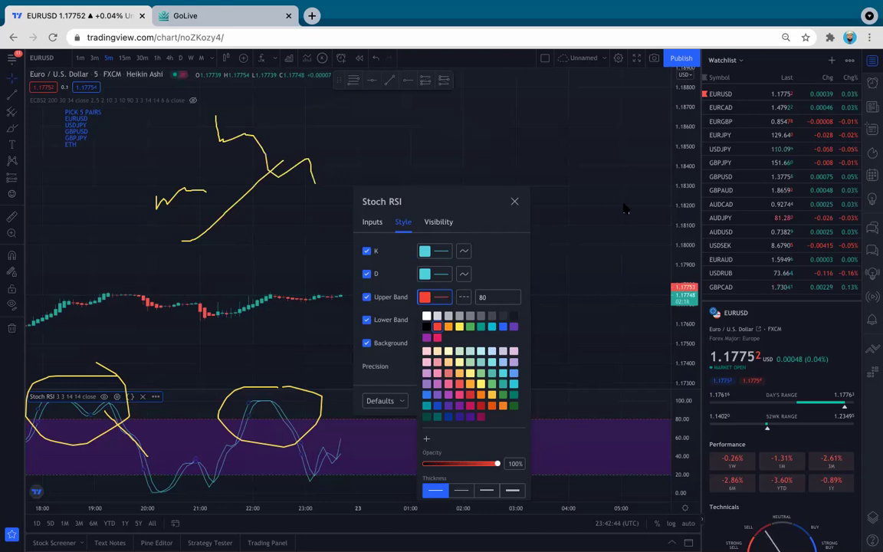
key("Escape")
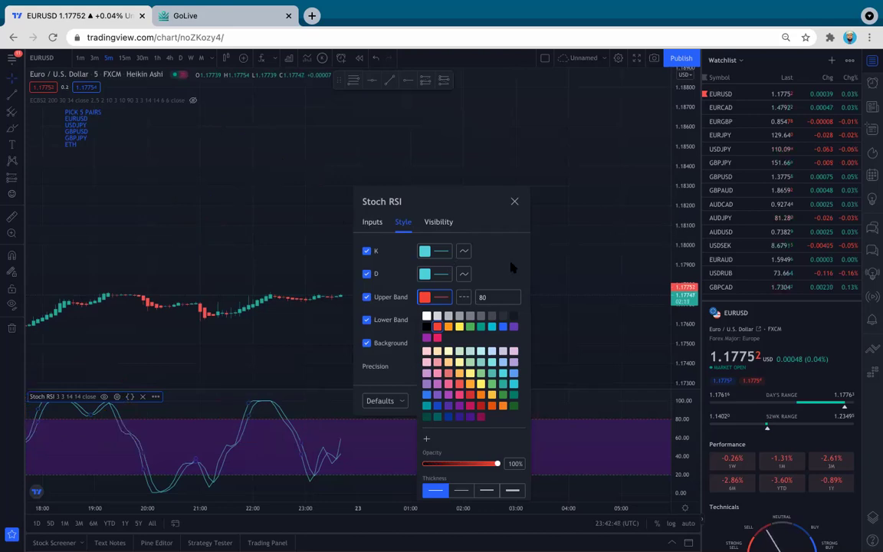
left_click(391, 278)
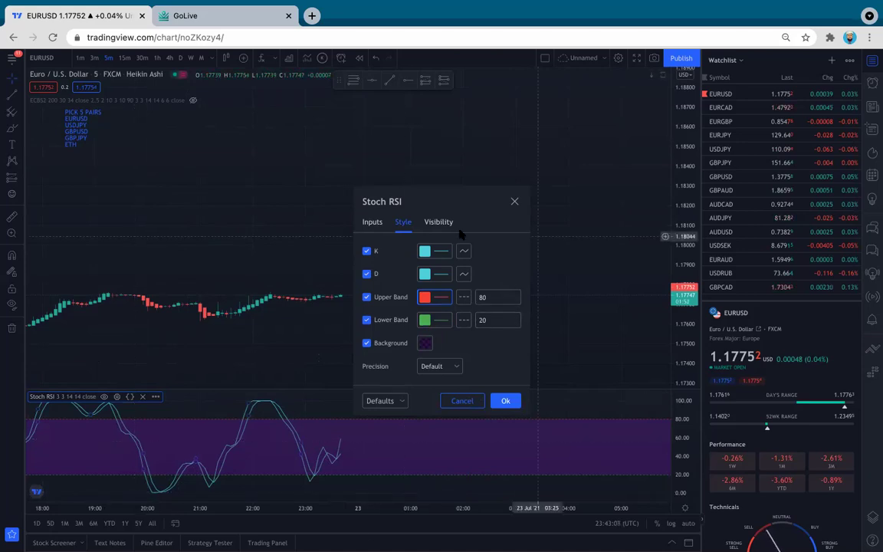
- Circle three Stoch RSI lows around the lower band in yellow, clear the circles and close the indicator settings
mouse_move(313, 457)
left_mouse_down()
mouse_move(310, 467)
mouse_move(320, 471)
left_mouse_up()
left_click_drag(211, 472, 205, 474)
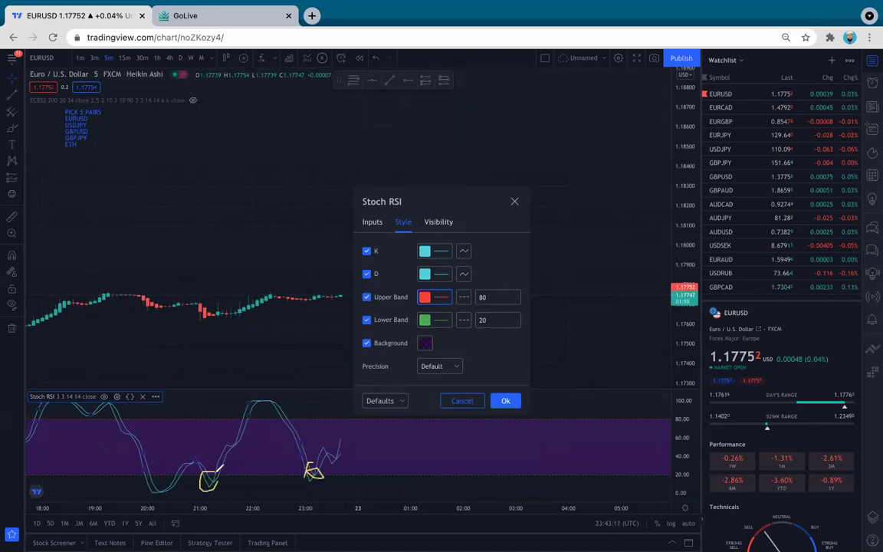
mouse_move(141, 484)
left_mouse_down()
mouse_move(146, 495)
mouse_move(181, 493)
mouse_move(152, 474)
left_mouse_up()
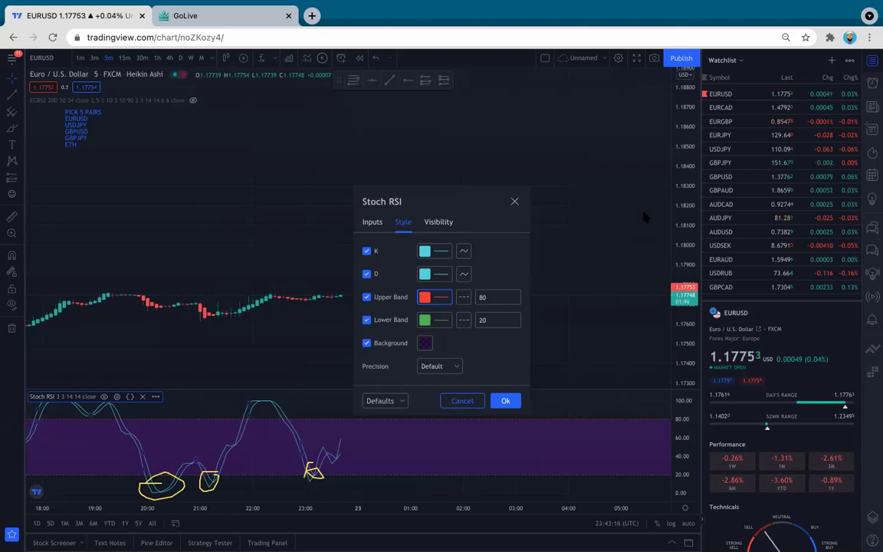
key("Escape")
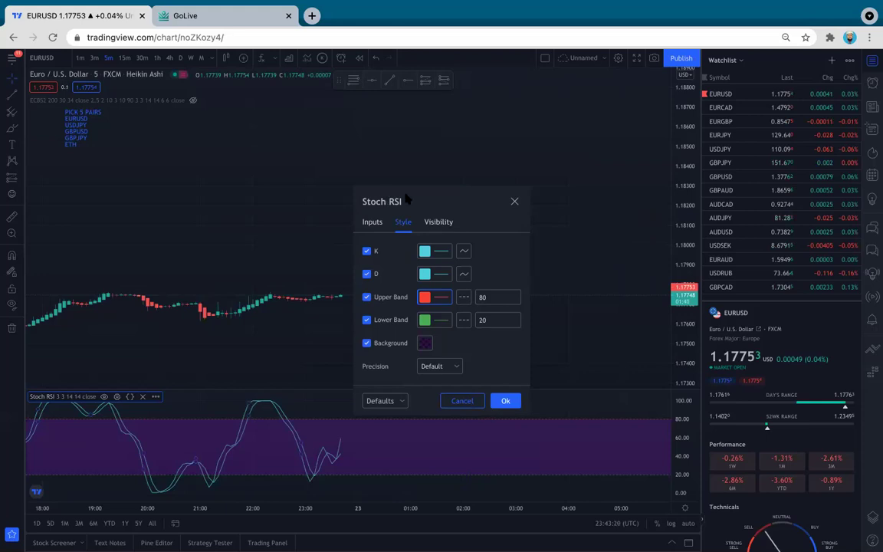
left_click(515, 201)
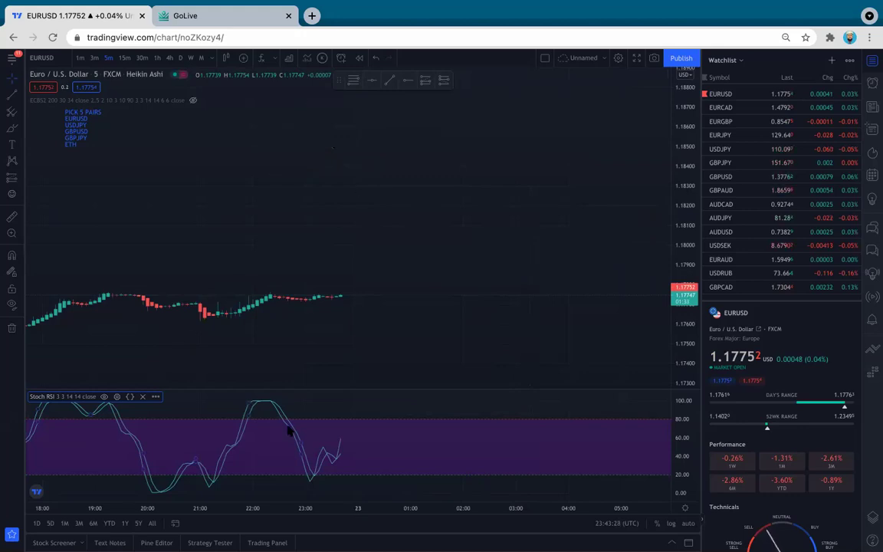
left_click_drag(138, 242, 509, 294)
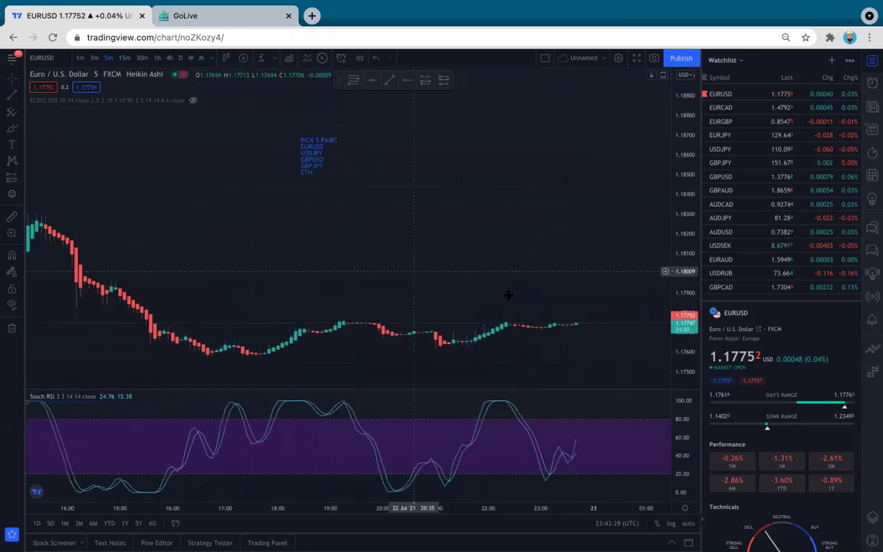
left_click_drag(690, 325, 655, 277)
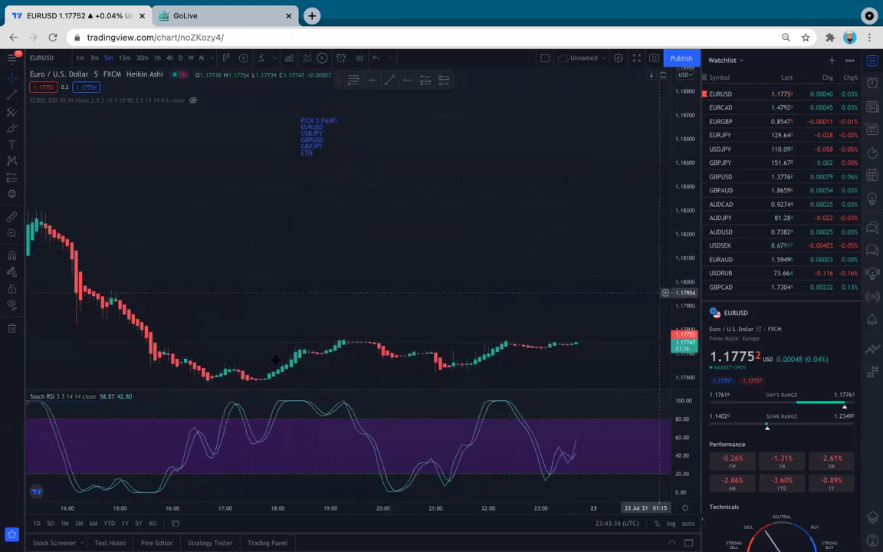
left_click_drag(184, 321, 207, 236)
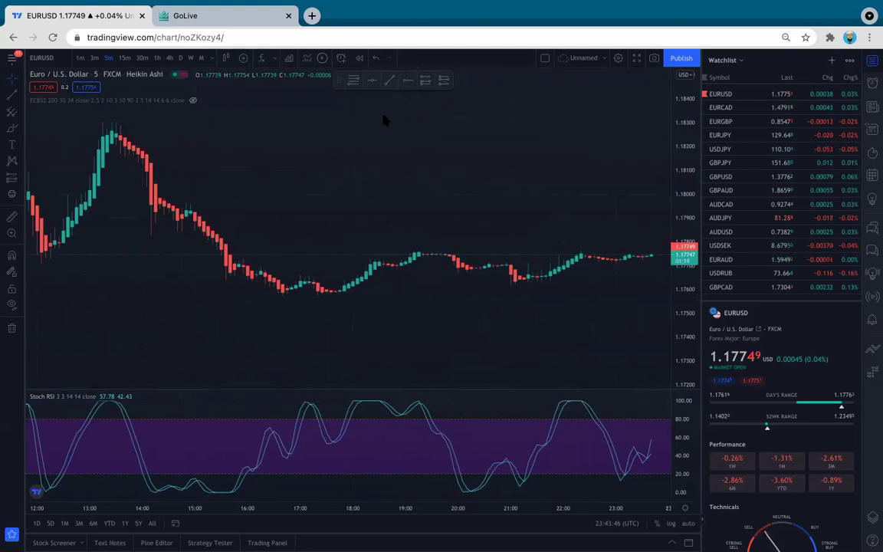
- Open a new browser tab
left_click(311, 15)
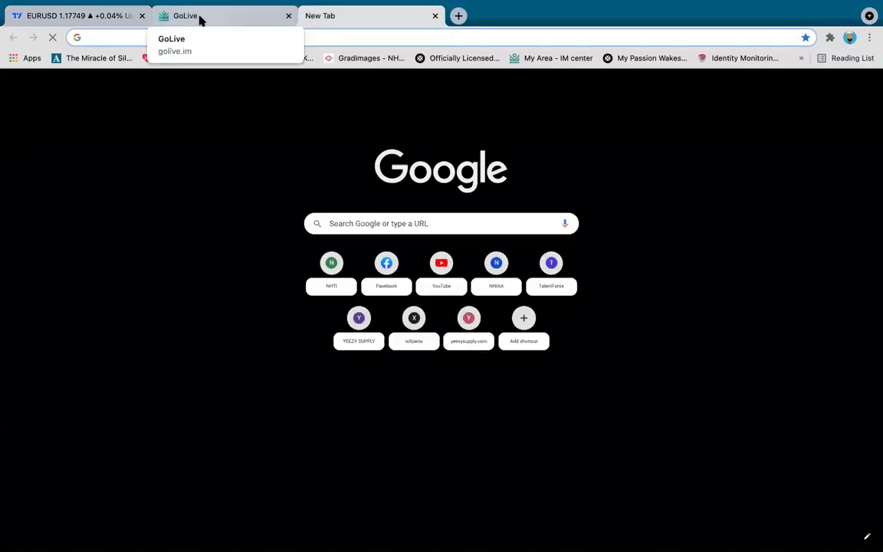
type("TRADIN")
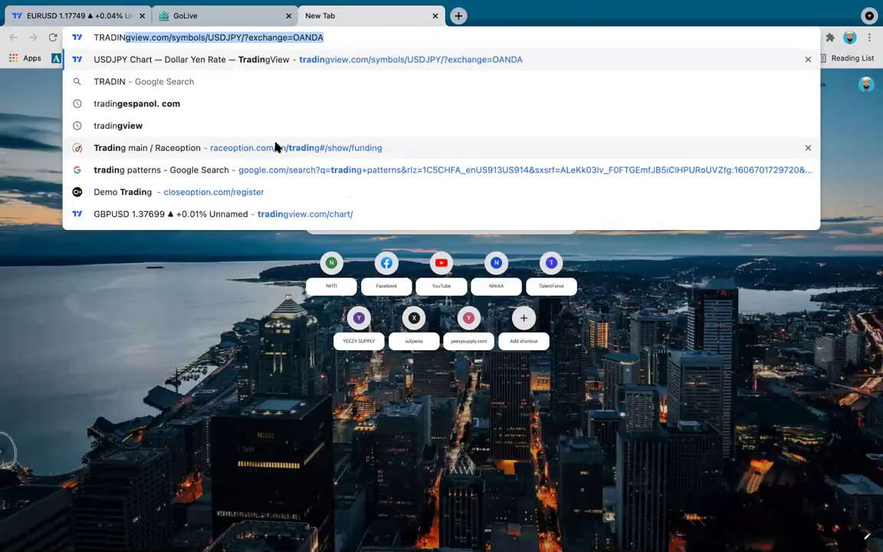
key("BackSpace")
key("BackSpace")
key("BackSpace")
key("BackSpace")
key("BackSpace")
key("BackSpace")
key("BackSpace")
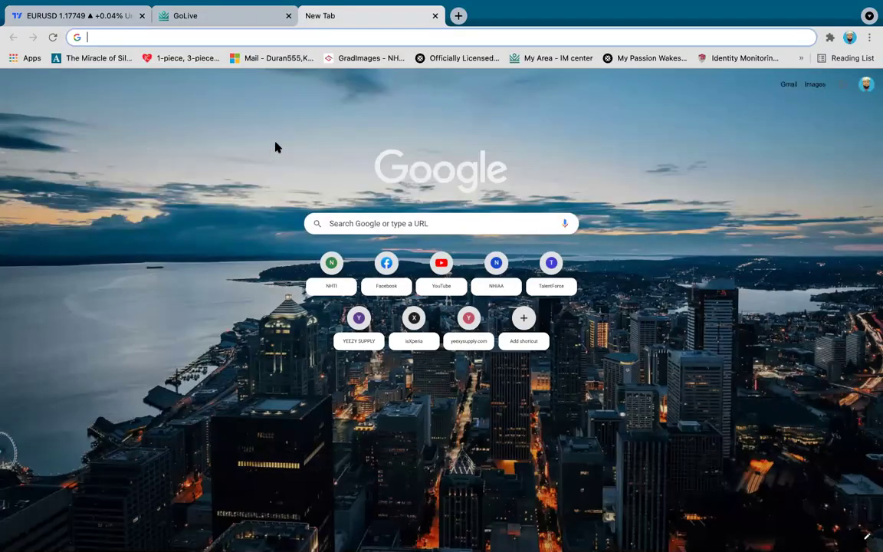
- Go to the raceoption.com trading site and log in with the saved account details
type("RACE")
key("Return")
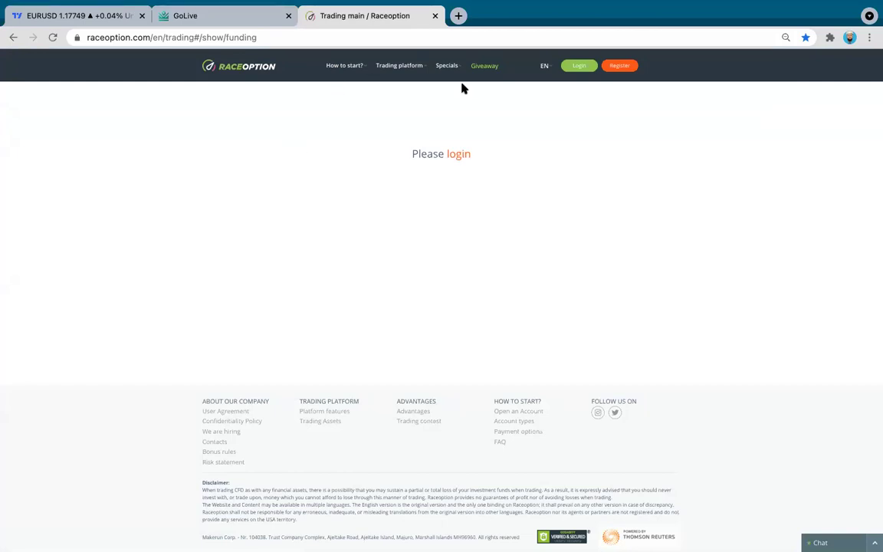
left_click(582, 66)
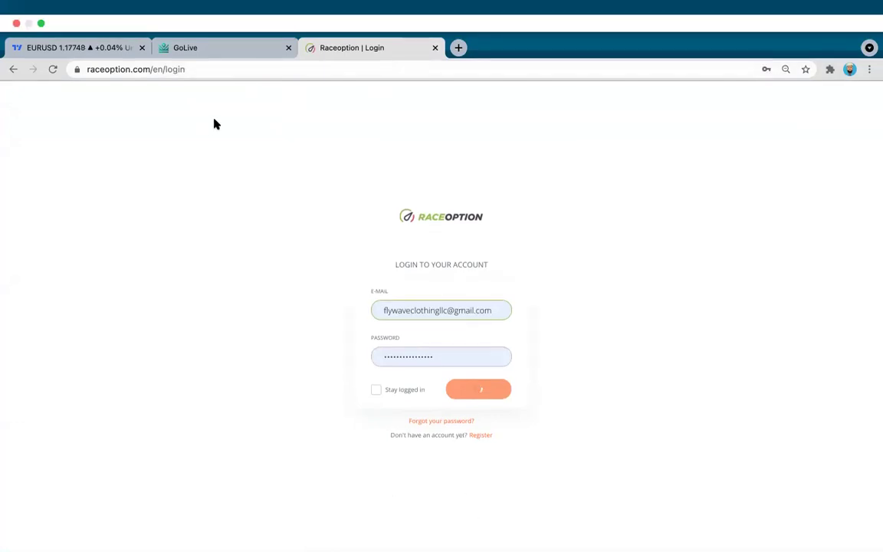
- Switch back to the TradingView chart and reload its page
left_click(114, 47)
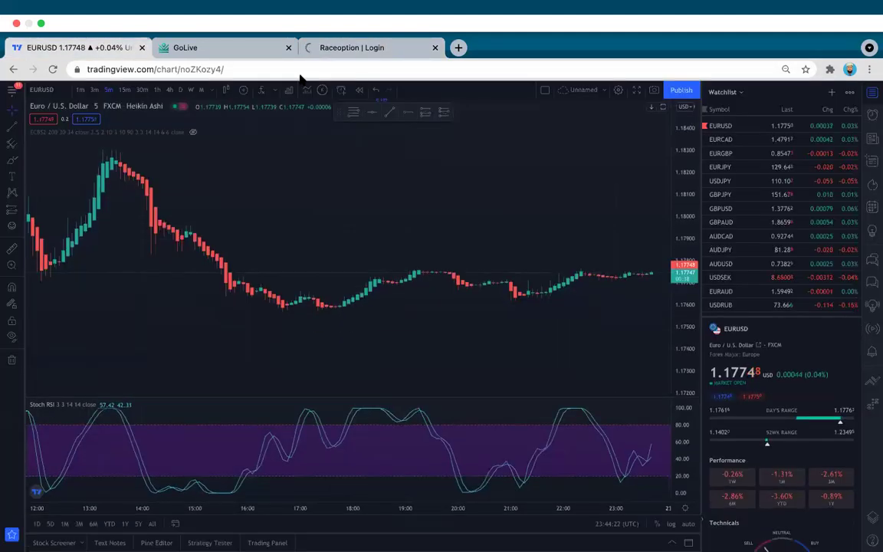
left_click(303, 71)
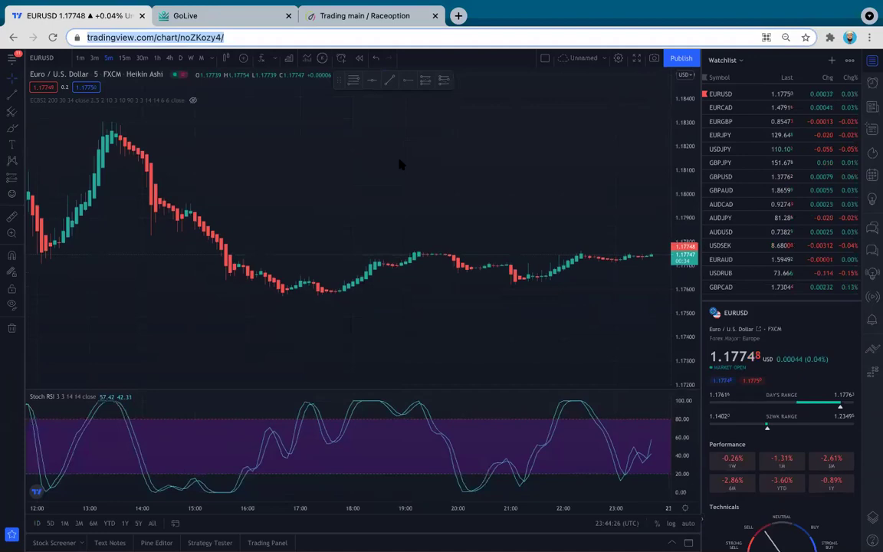
left_click(53, 38)
left_click(476, 212)
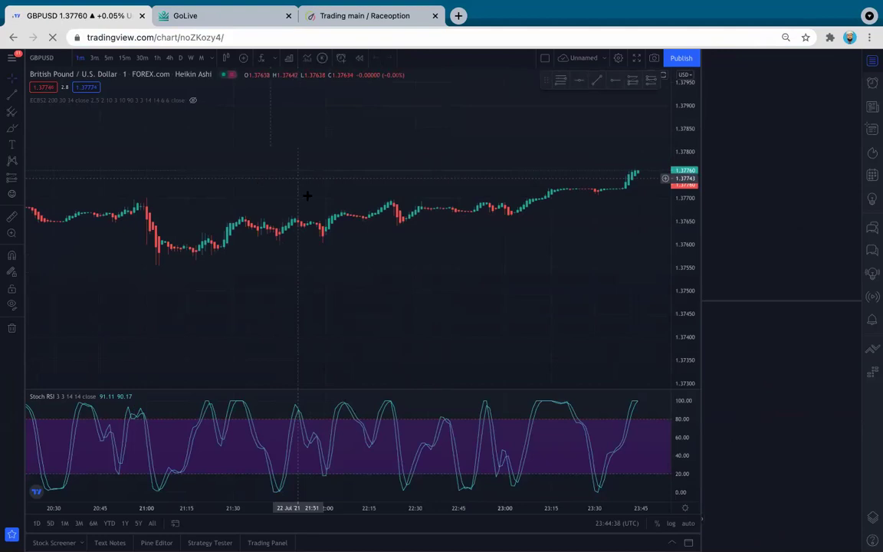
- Search the symbols for EURUSD and load the Euro / U.S. Dollar chart from FOREX.com
type("E")
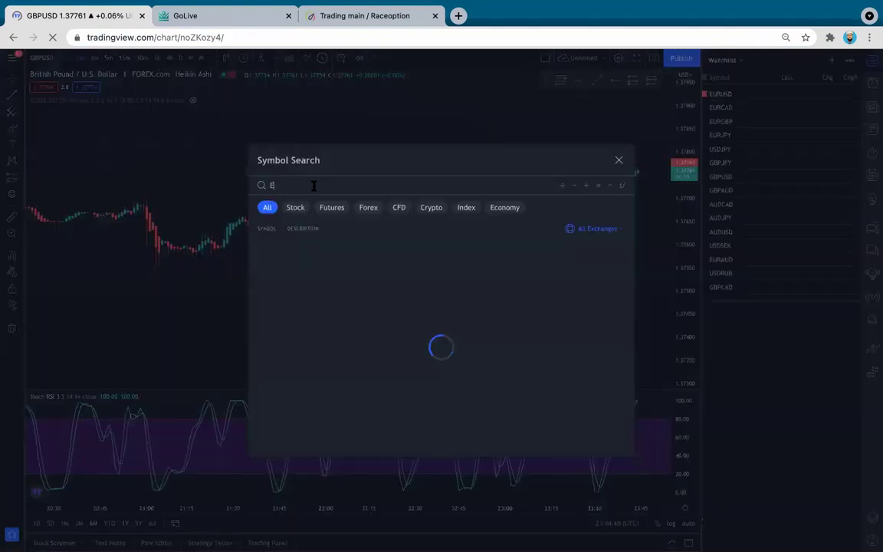
type("URUSD")
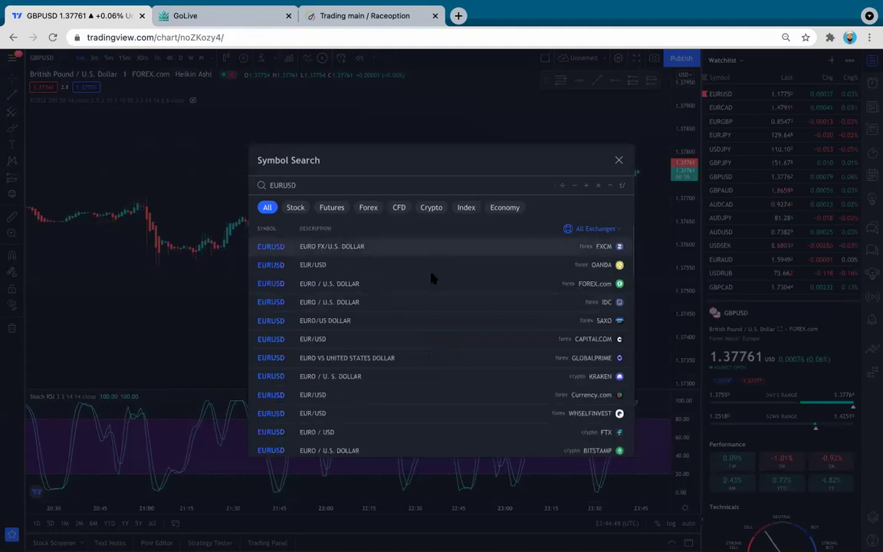
left_click(427, 283)
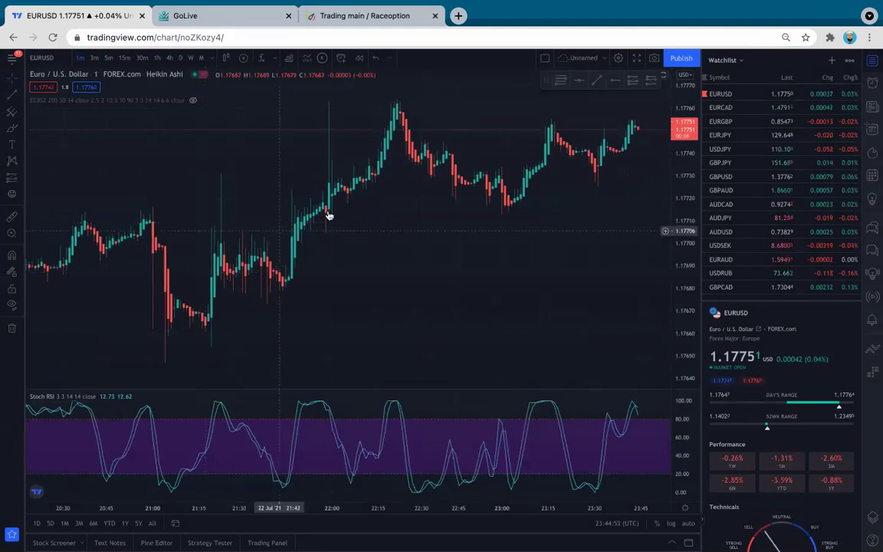
scroll(379, 176, "right", 5)
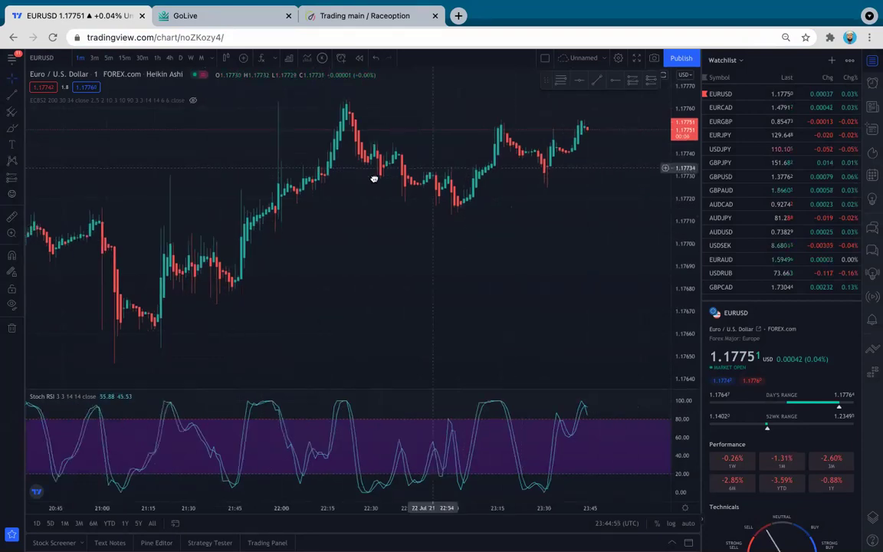
scroll(356, 195, "right", 2)
scroll(421, 429, "right", 1)
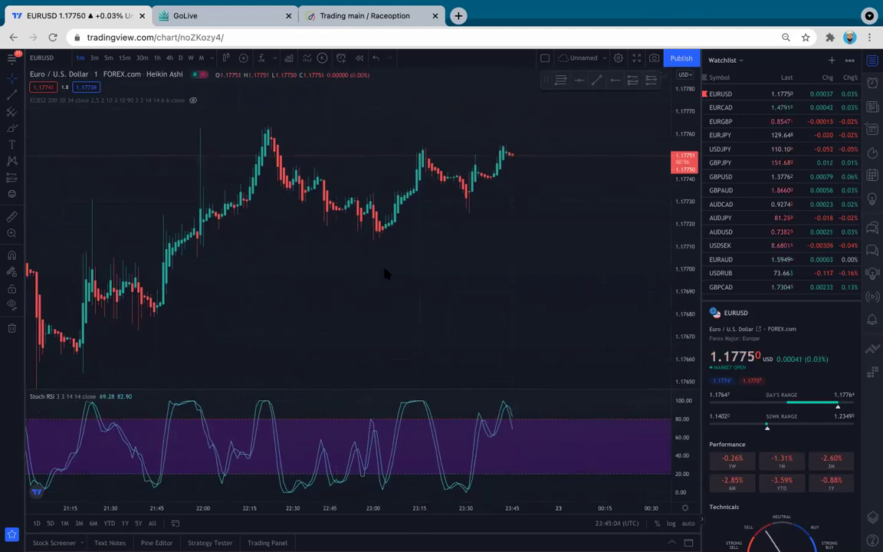
scroll(352, 231, "left", 4)
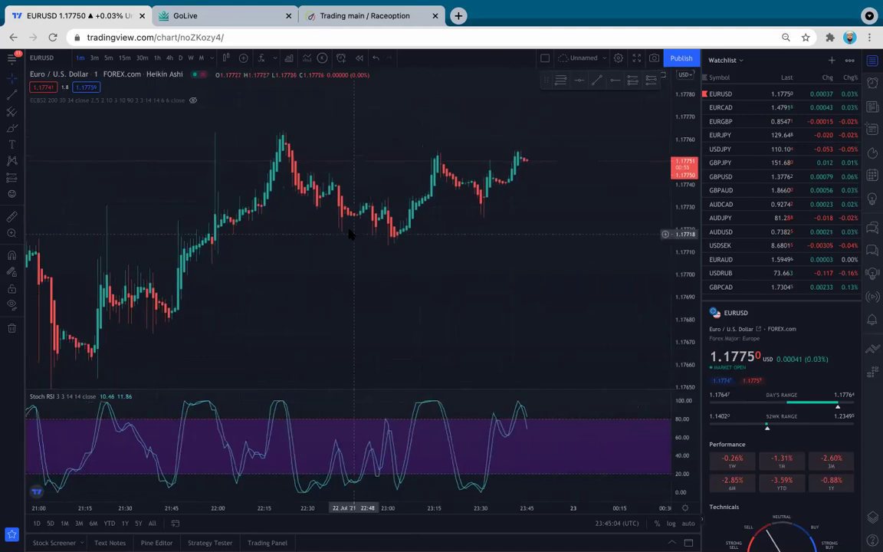
- Switch to the Raceoption trading page and examine a wider, earlier stretch of its EUR/USD price chart
left_click(353, 21)
left_click(477, 358)
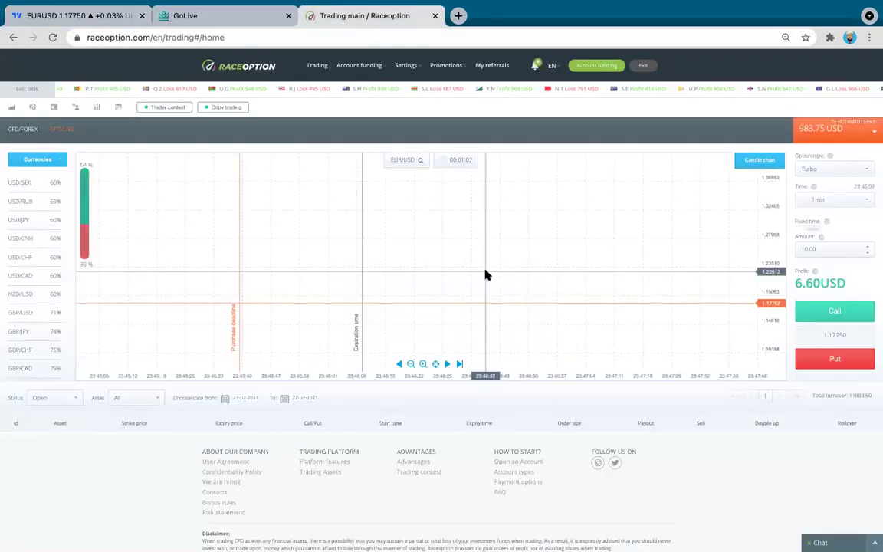
scroll(618, 264, "down", 1)
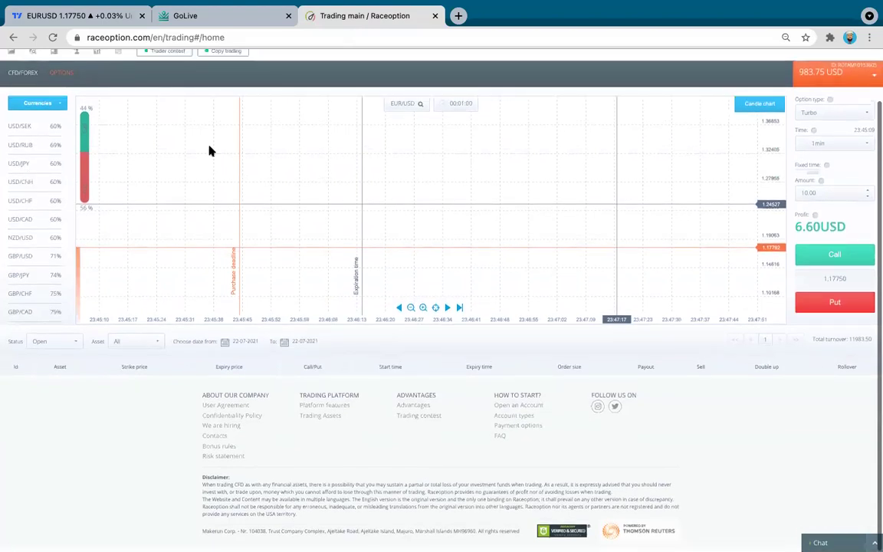
left_click(411, 308)
left_click(411, 307)
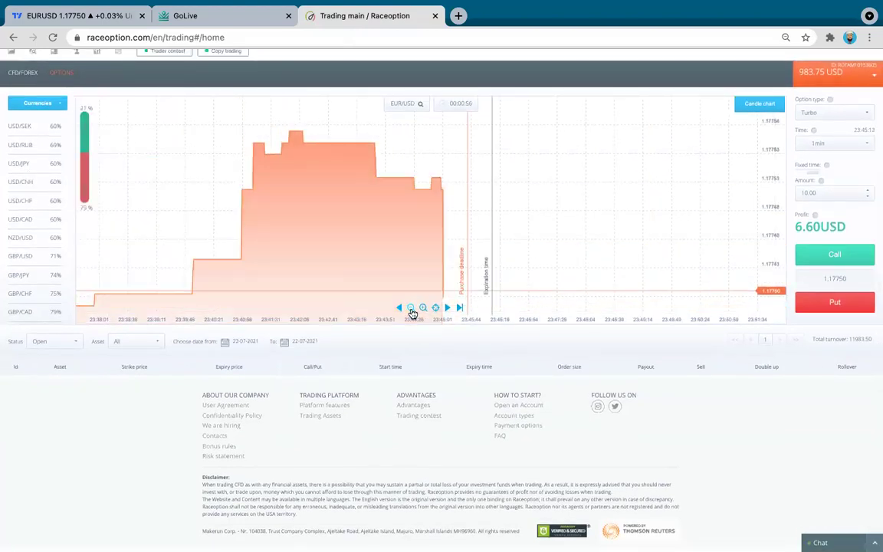
left_click_drag(272, 223, 589, 270)
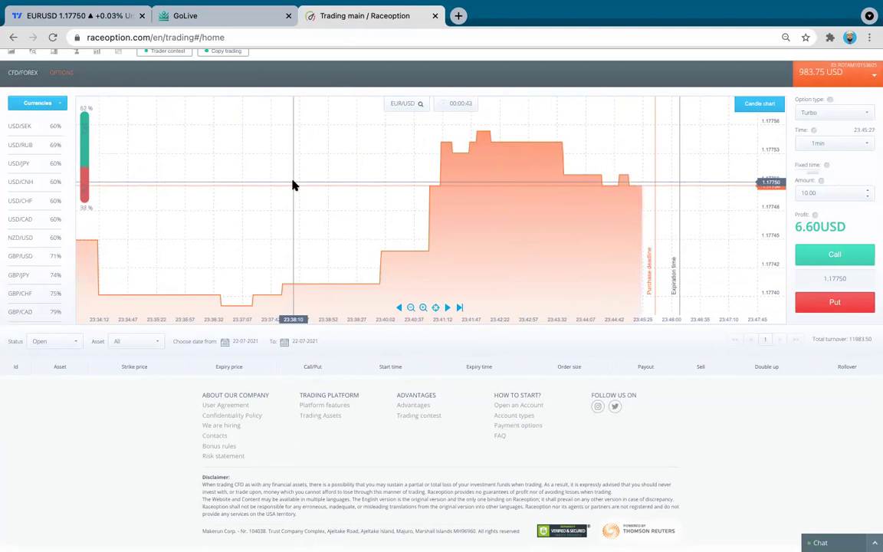
- Return to the TradingView chart and look back through the one-minute EURUSD candles to before 19:15
left_click(96, 11)
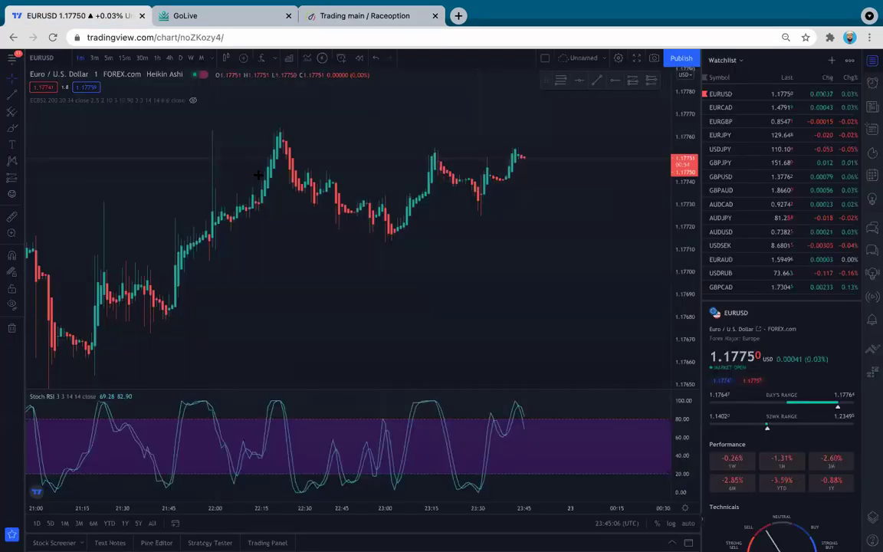
left_click_drag(370, 237, 469, 231)
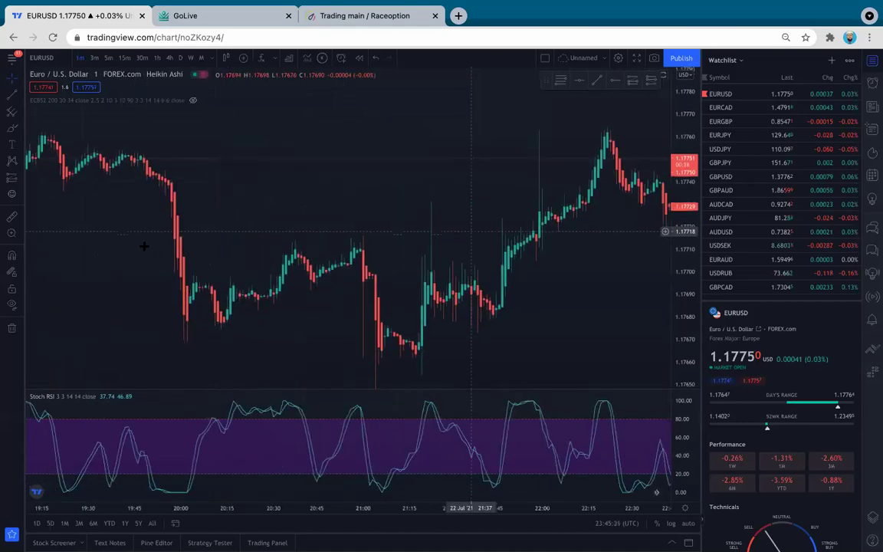
scroll(87, 178, "left", 3)
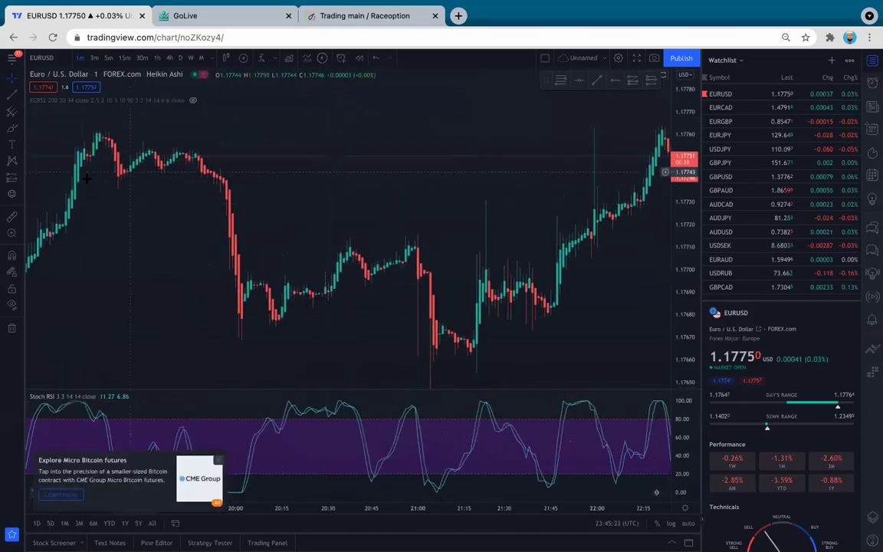
scroll(286, 189, "left", 4)
scroll(375, 191, "left", 5)
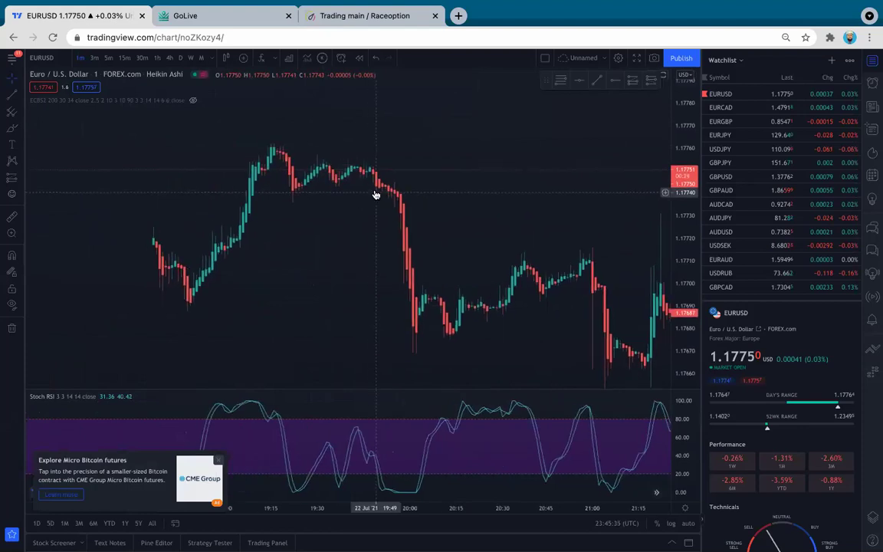
- Examine the one-minute EURUSD candles around 19:00 and move forward again to the candles after 21:00
scroll(376, 194, "left", 2)
scroll(296, 259, "left", 2)
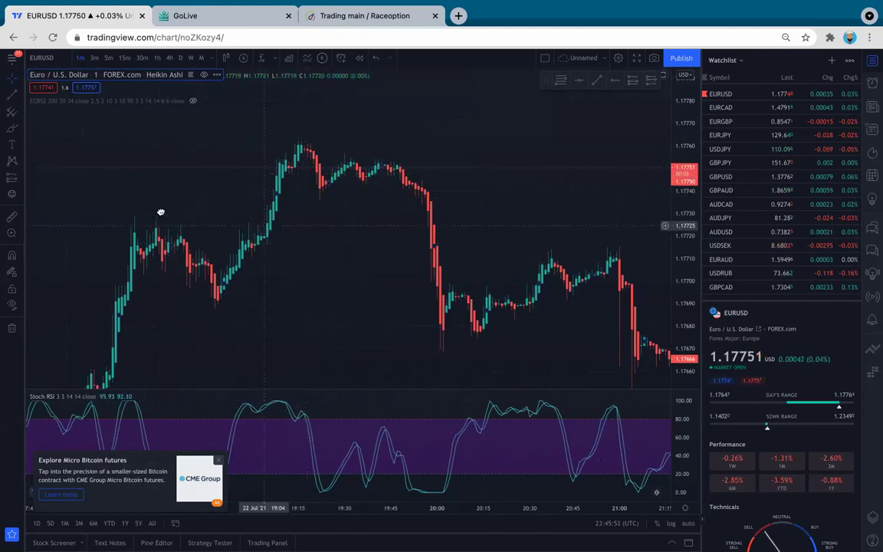
scroll(159, 211, "right", 5)
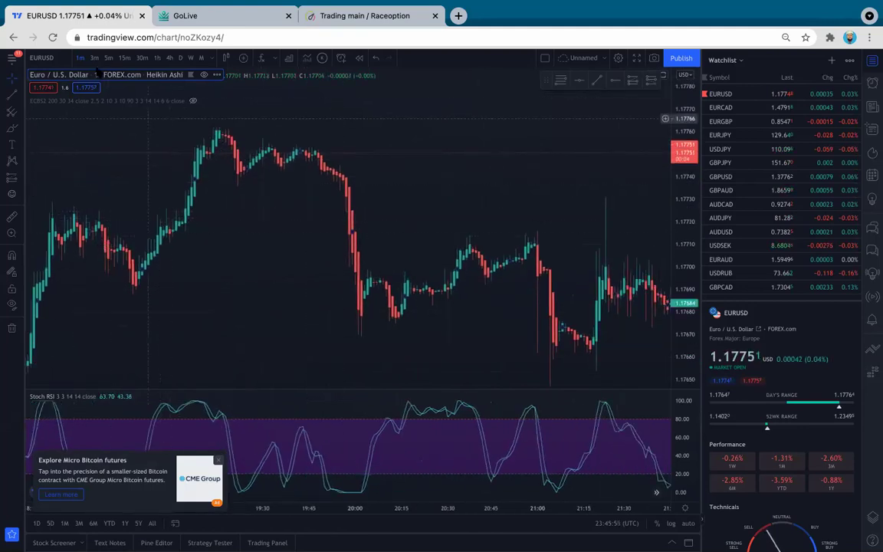
- Switch the EURUSD chart to the 4-hour interval and look through the June period
left_click(169, 59)
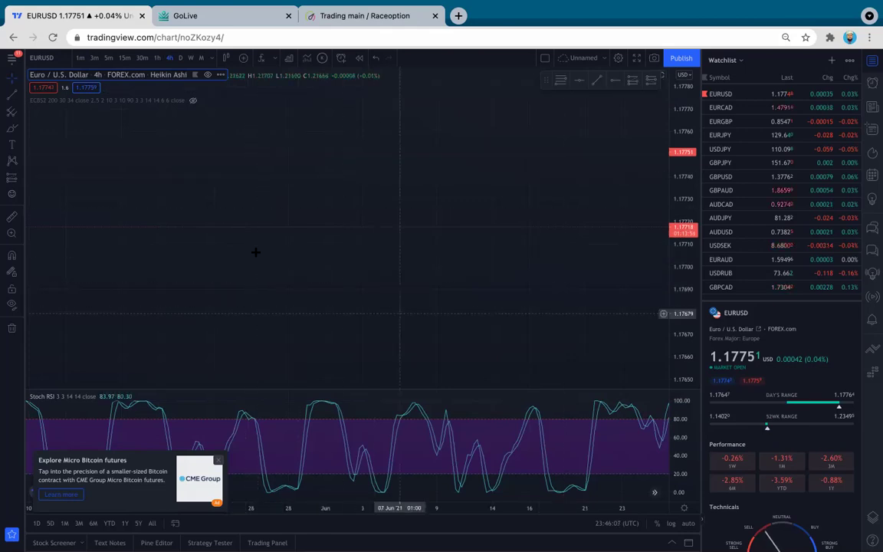
scroll(463, 229, "left", 3)
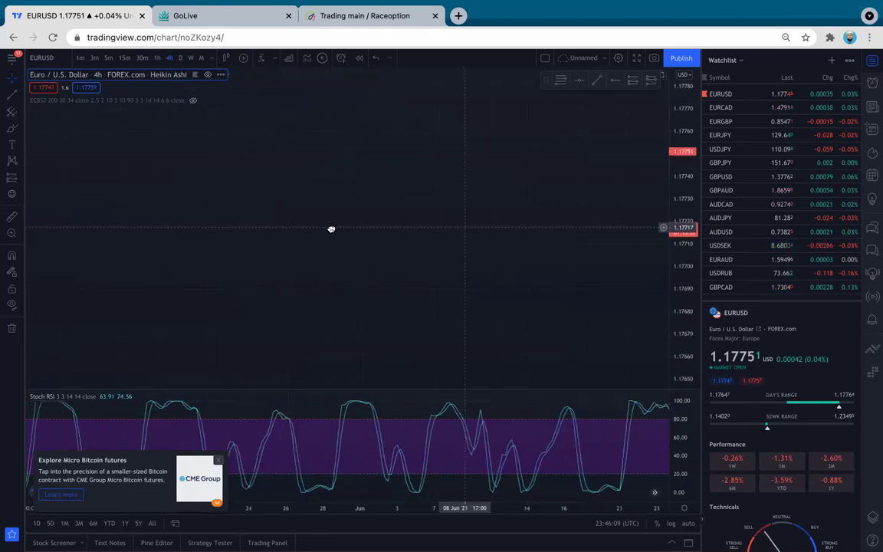
scroll(331, 229, "right", 5)
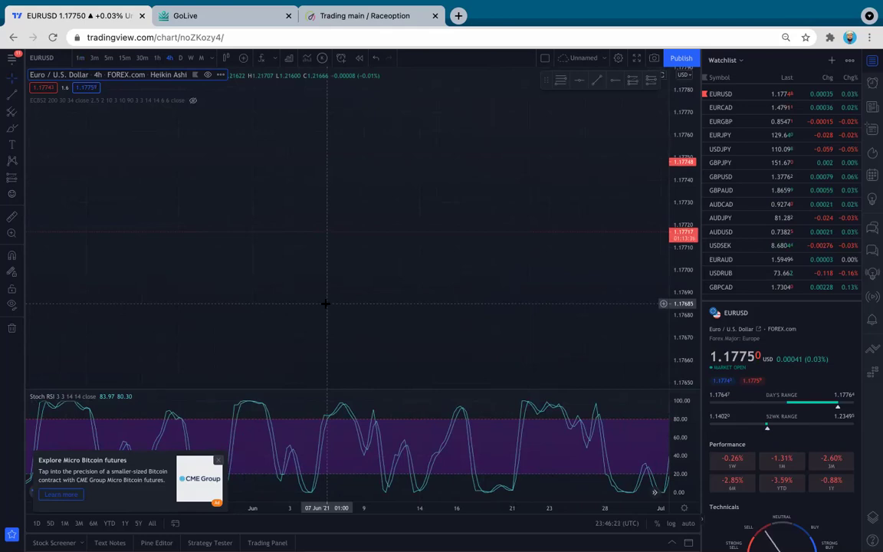
- Switch the EURUSD chart to the 1-hour interval and examine the July price swings up to the latest candles
left_click(158, 58)
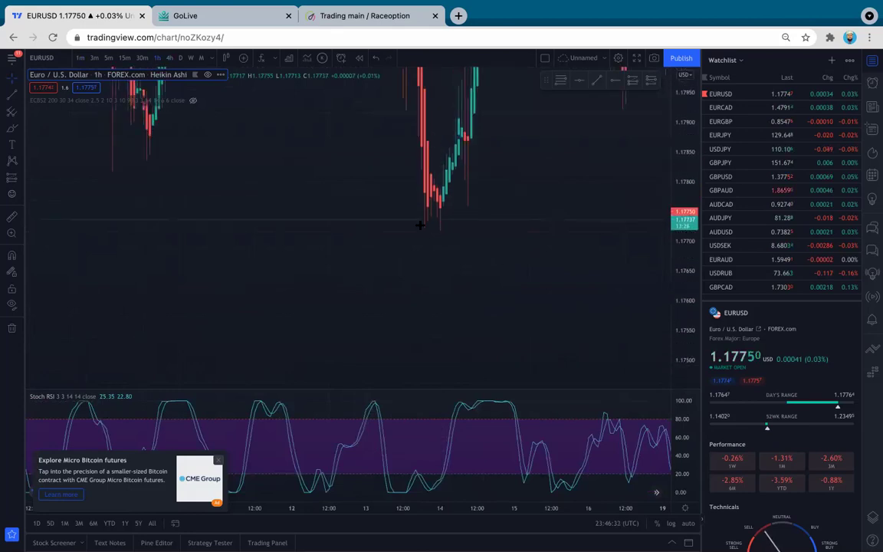
left_click_drag(540, 258, 181, 206)
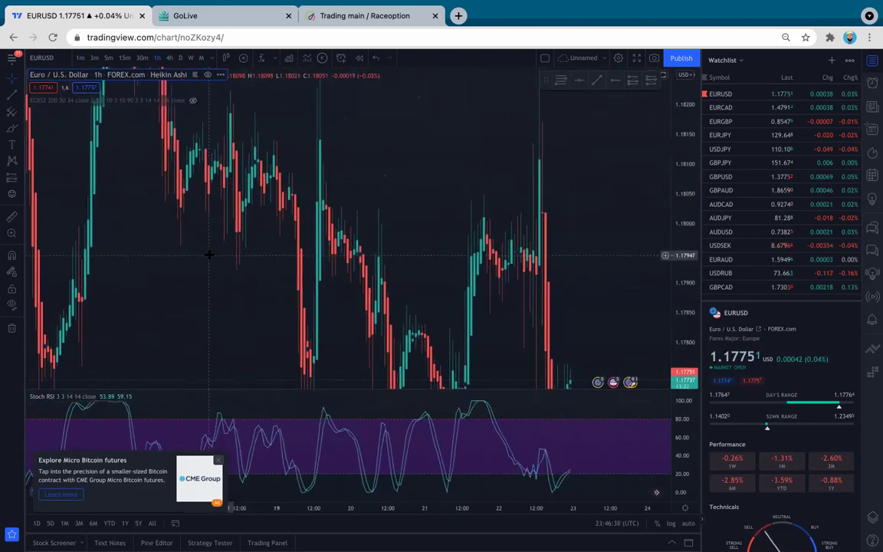
scroll(209, 255, "down", 6)
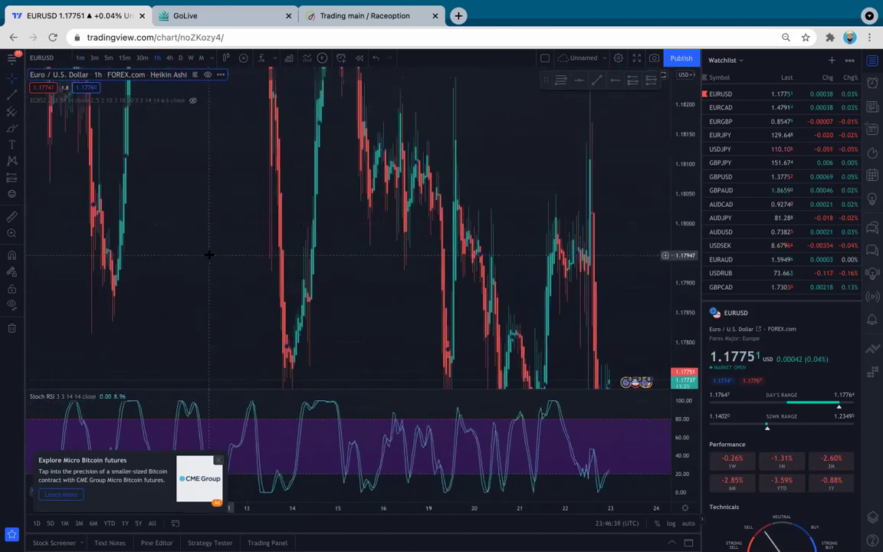
scroll(369, 200, "up", 4)
left_click_drag(357, 273, 187, 234)
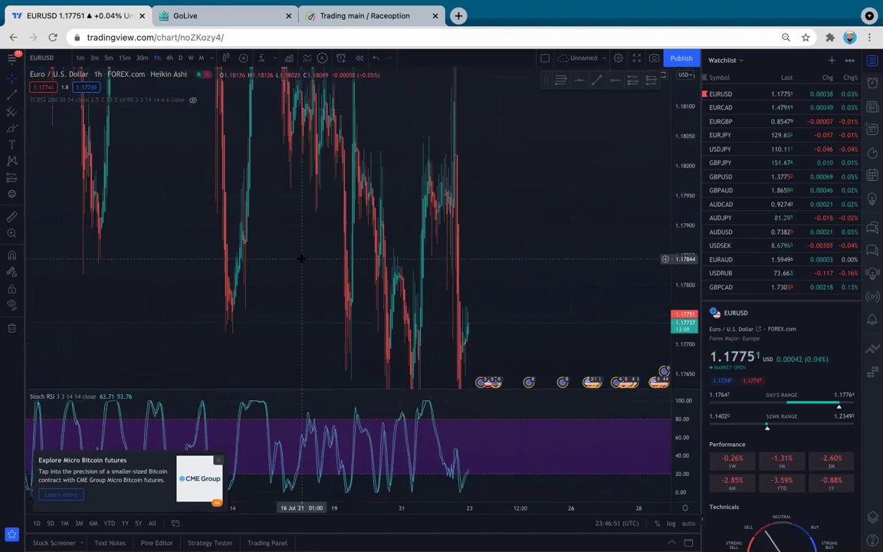
- Switch the EURUSD chart to the 30-minute interval and examine the candles of the last few days
left_click(142, 59)
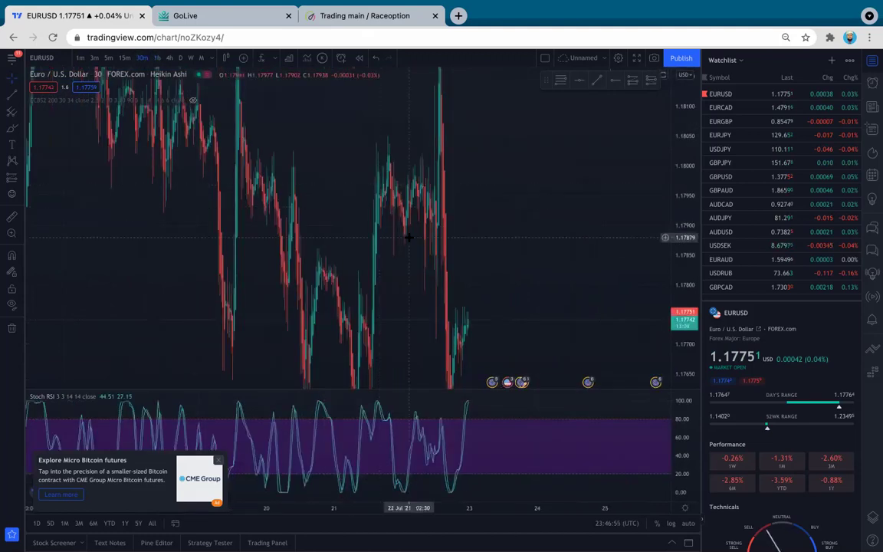
scroll(408, 239, "up", 5)
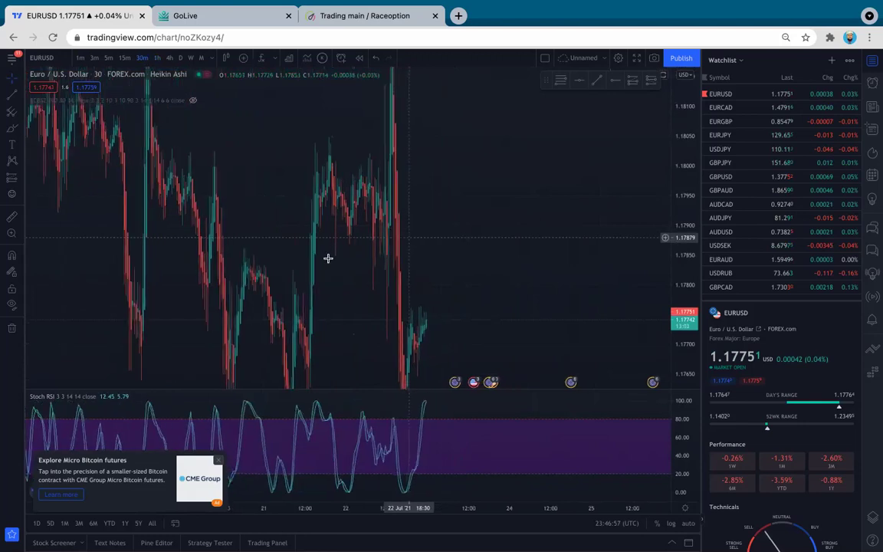
left_click_drag(361, 197, 302, 185)
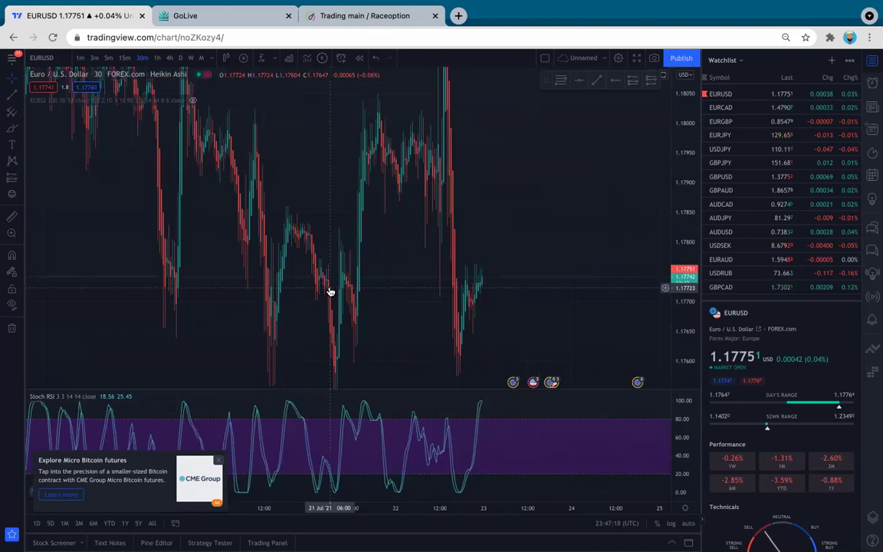
- View the latest EURUSD candles at the 5-minute interval and at the 3-minute interval
left_click(108, 58)
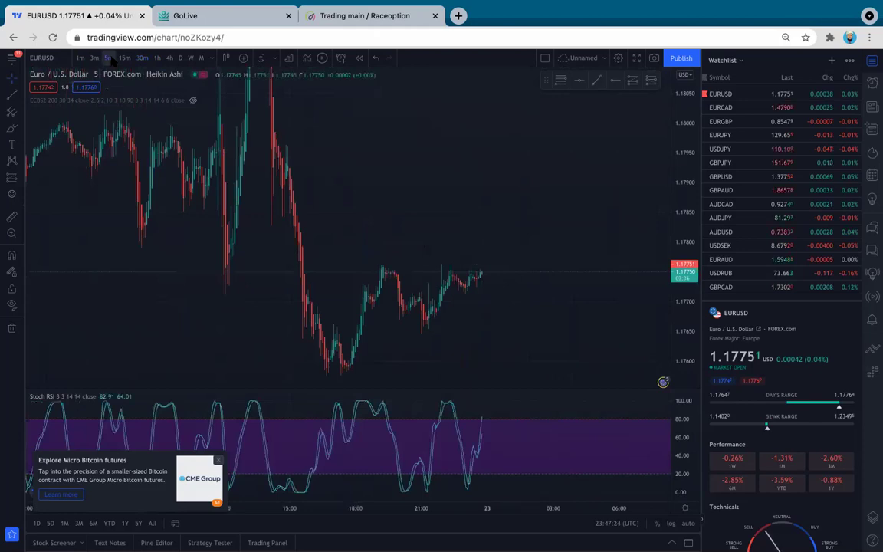
scroll(230, 218, "right", 3)
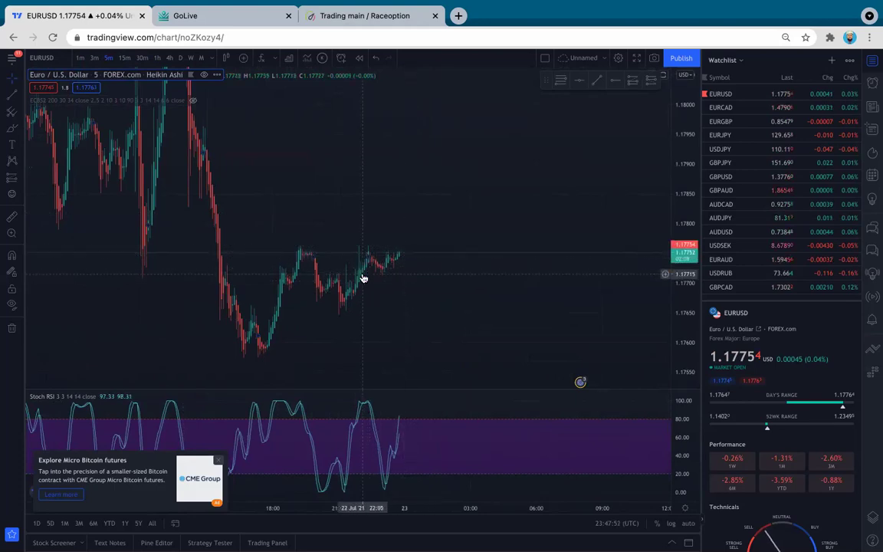
left_click(93, 59)
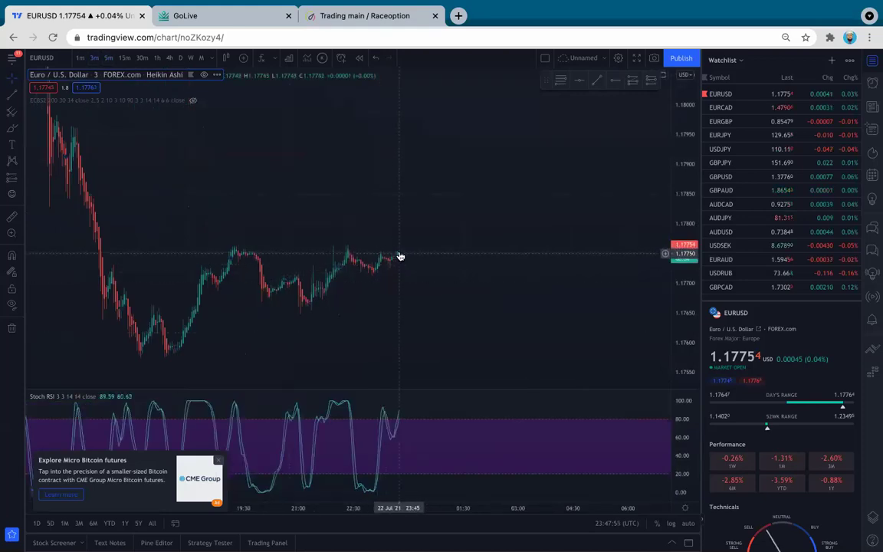
- Check the EUR/USD price chart on the Raceoption trading page and return to the TradingView chart
left_click(380, 16)
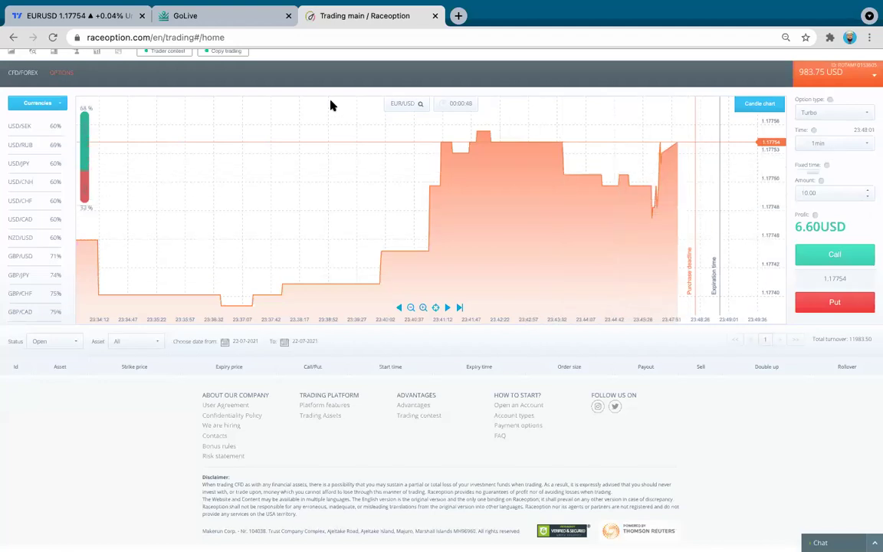
left_click(196, 16)
left_click(68, 17)
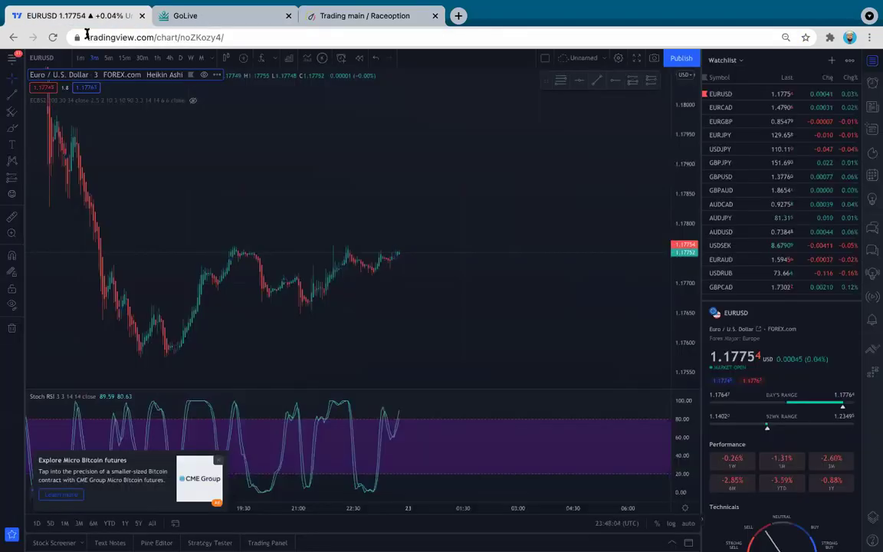
- Set the EURUSD chart to the 1-minute interval and compare it with the Raceoption trading page before returning to TradingView
left_click(80, 58)
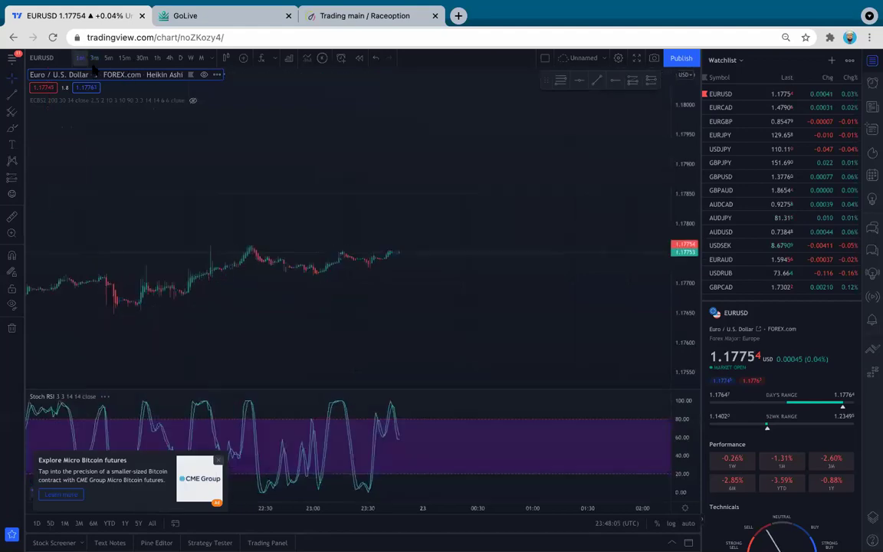
left_click(345, 21)
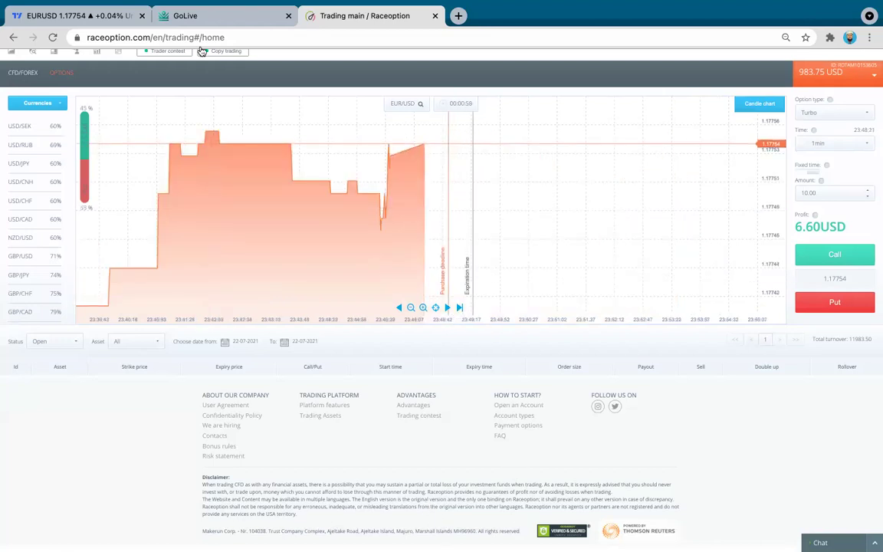
left_click(97, 24)
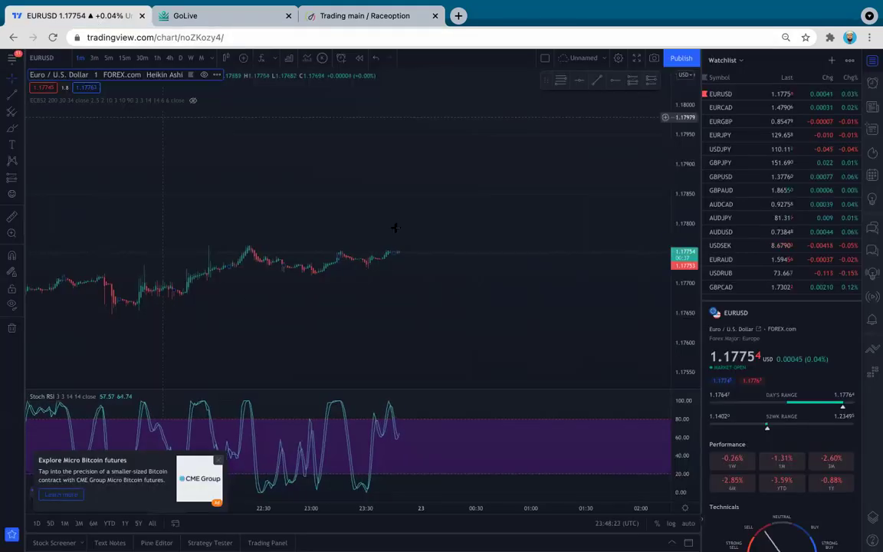
- Add a text note above the one-minute candles at about 1.17899 reading "1MIN + ROLL OVER = 3 MINS"
scroll(368, 257, "up", 1)
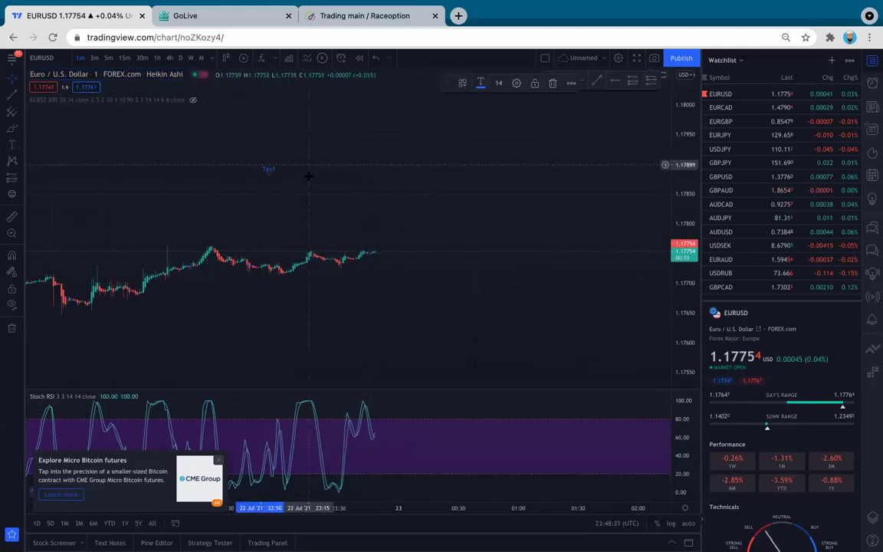
left_click(267, 169)
key("BackSpace")
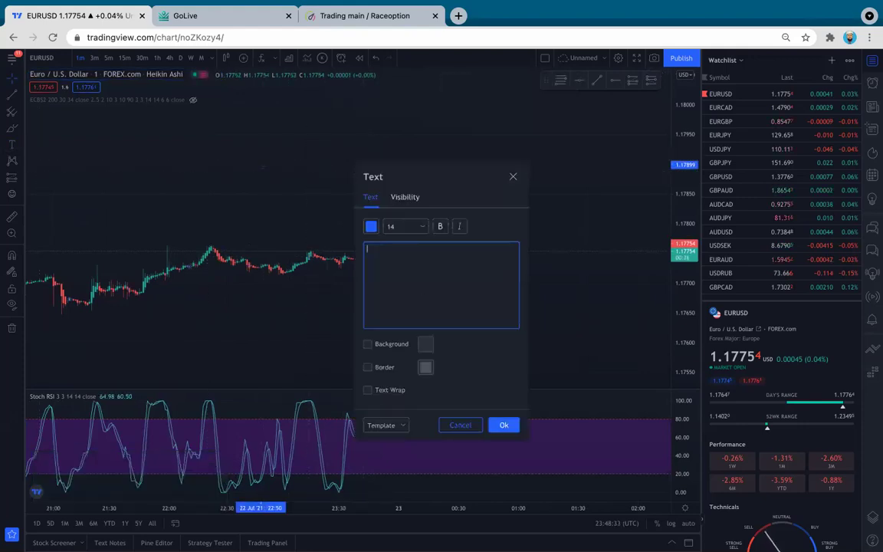
type("1MIN")
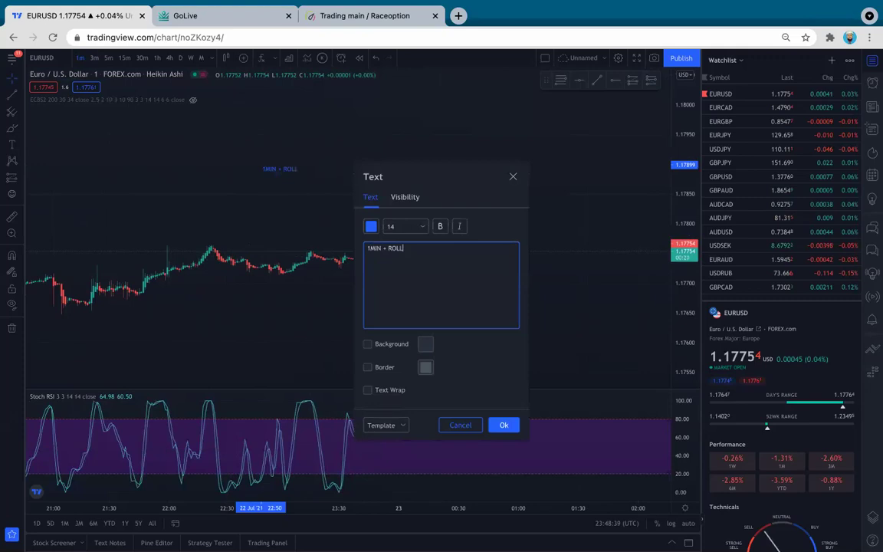
type("+ ROLL OVER =")
left_click_drag(450, 169, 445, 95)
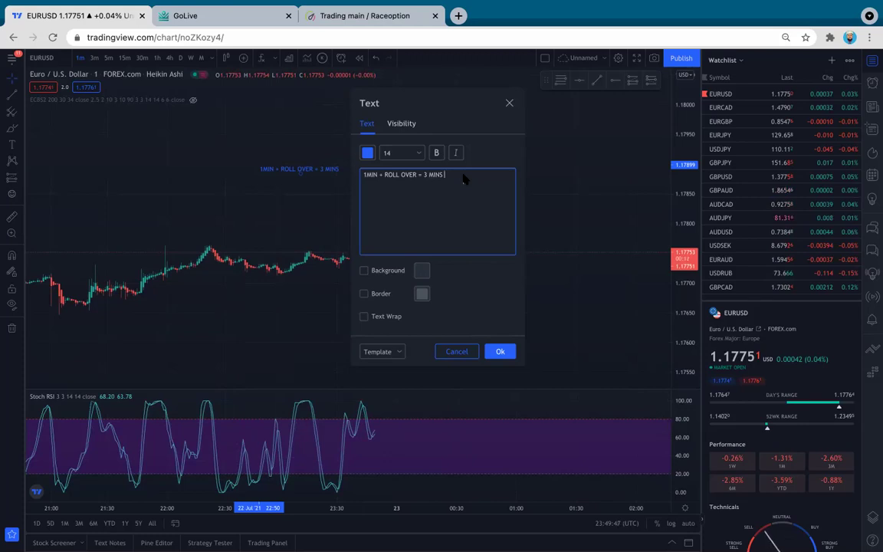
- Add a second line to the text note, below a blank line, reading "3 MIN + ROLL OVER = 5 MINS"
key("Return")
type("3 MIN +")
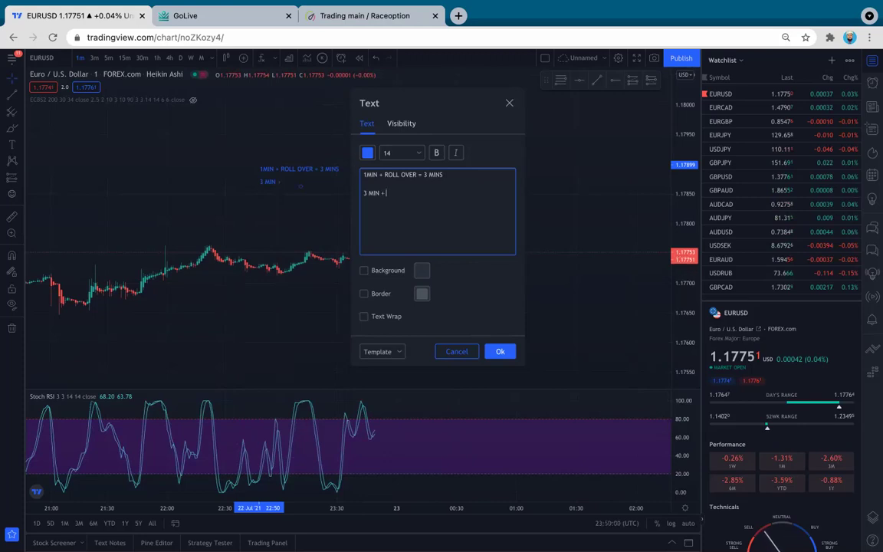
type(" ROLL OVER")
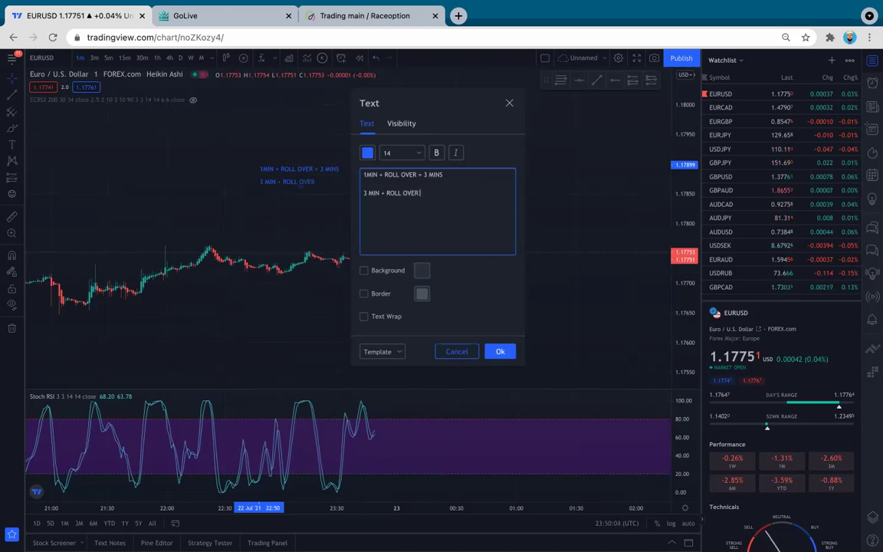
type(" = 5 MINS")
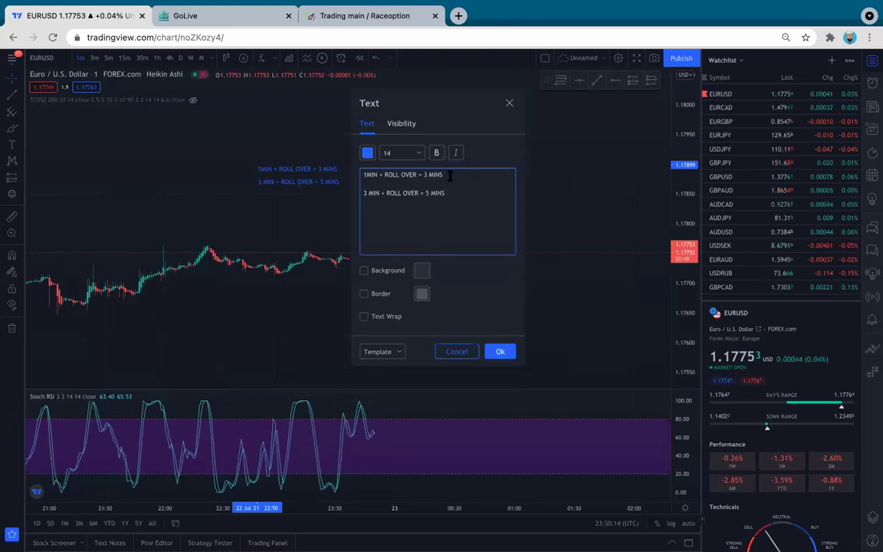
- Extend the note's first line with "+ ROLLOVER = 5MINS" and its second line with "+ ROLLOVER = 7 MINS"
type(" + ROLLOVER = 5MINS")
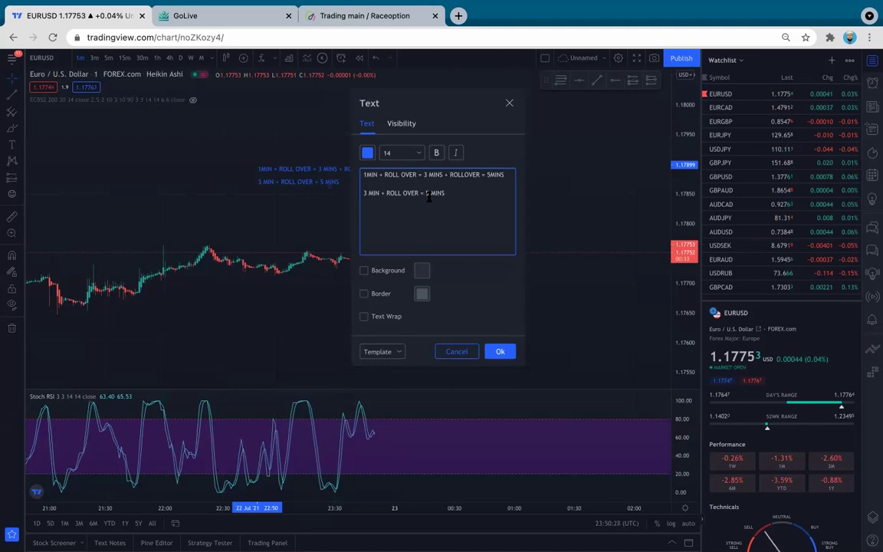
left_click(486, 238)
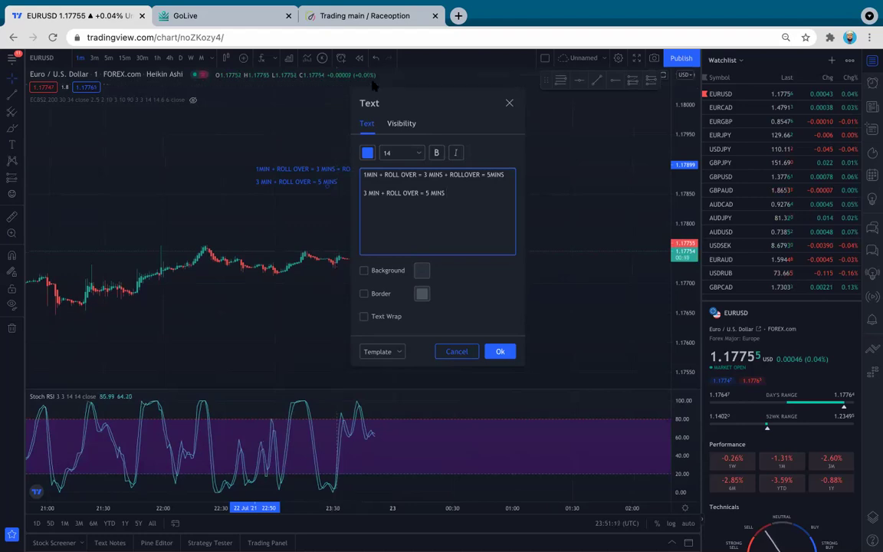
type("+ ROLLOVER =")
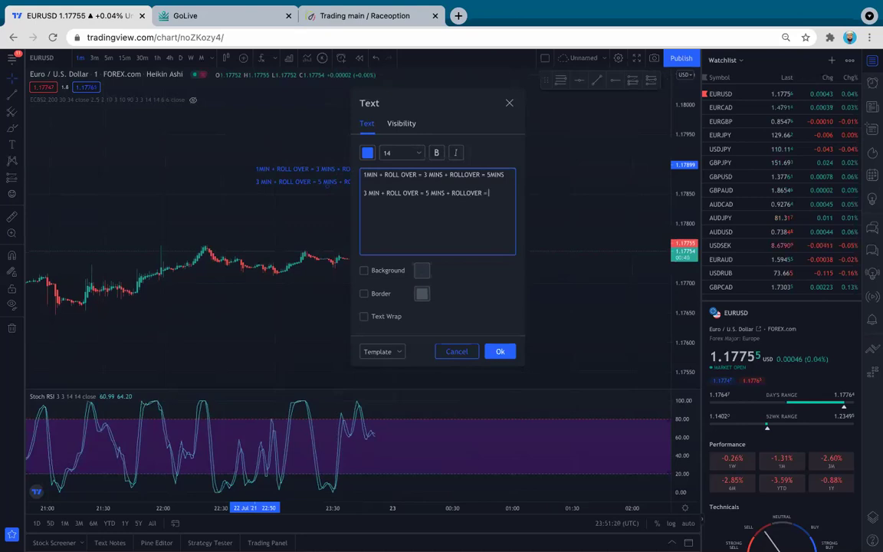
type(" 7 MINS")
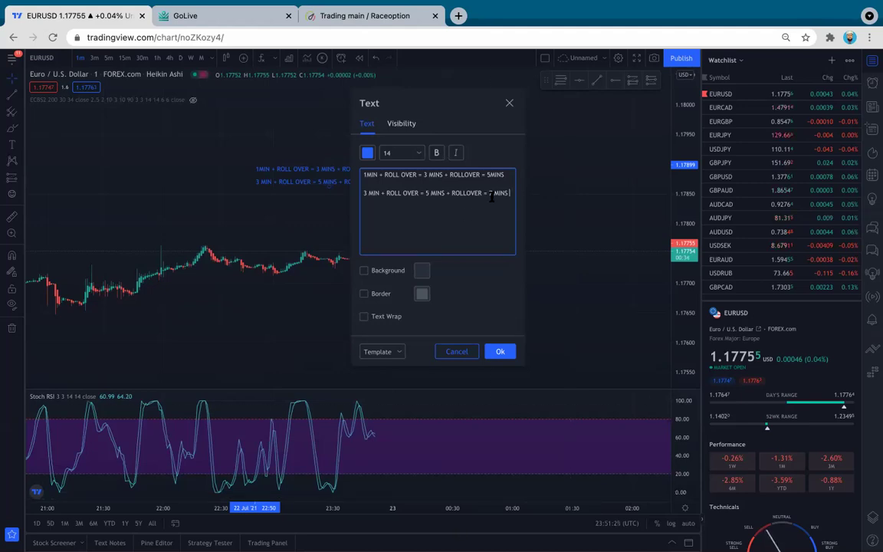
- Add a third line "ROLL OVER = C30" below a blank line and close the text settings, keeping the note on the chart
key("Return")
key("Return")
type("ROLL OVER")
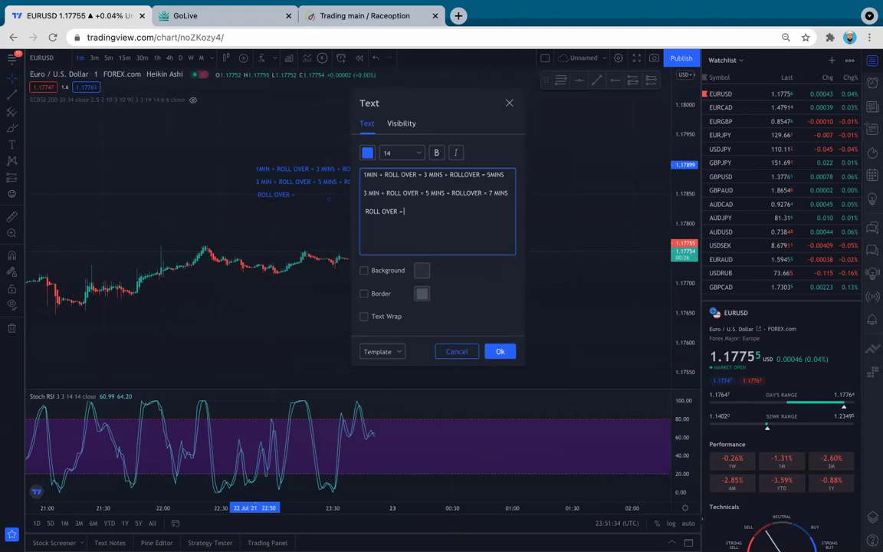
type(" = C30")
left_click_drag(420, 98, 530, 104)
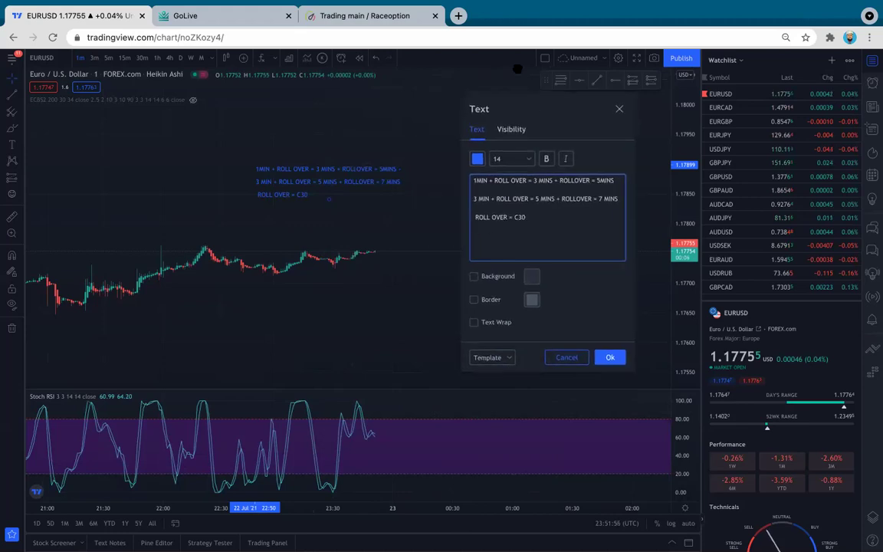
left_click(618, 111)
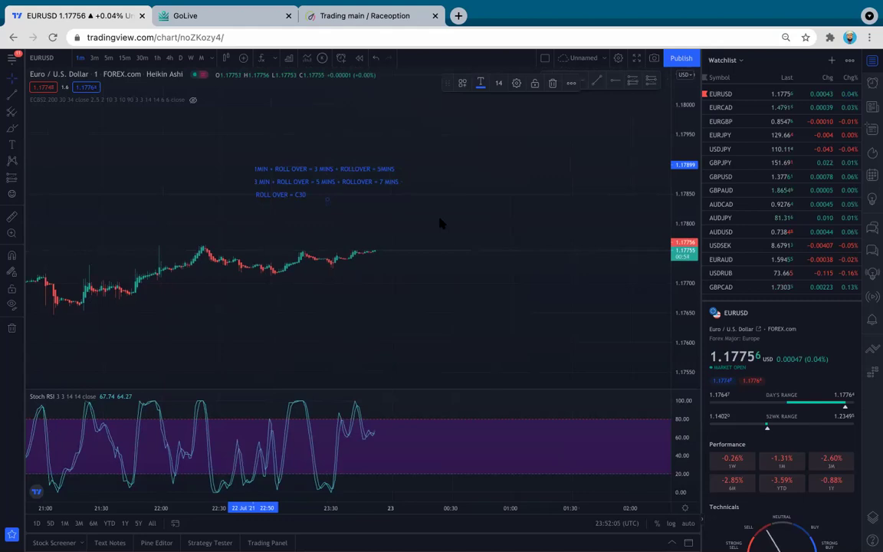
scroll(441, 223, "down", 2)
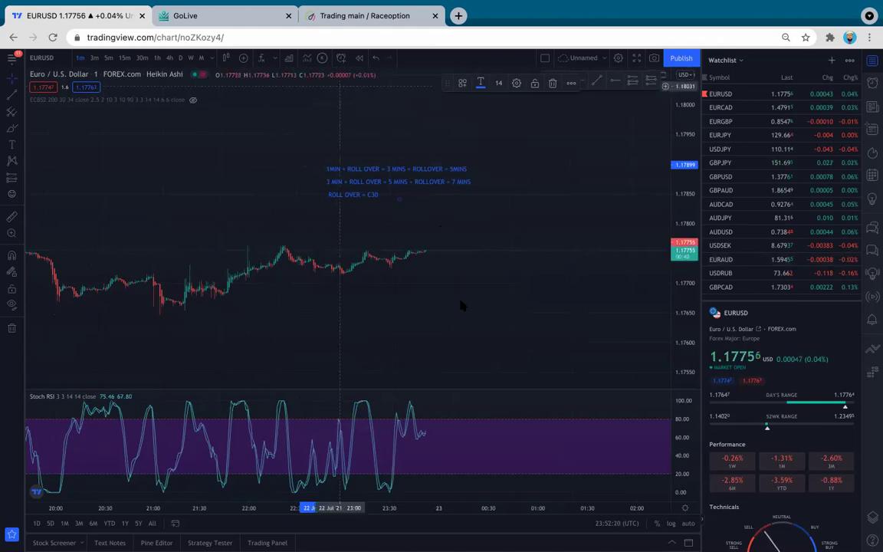
- Switch to Raceoption and examine the purchase deadline and expiration time lines on the EUR/USD chart, comparing it with the TradingView chart
left_click(366, 17)
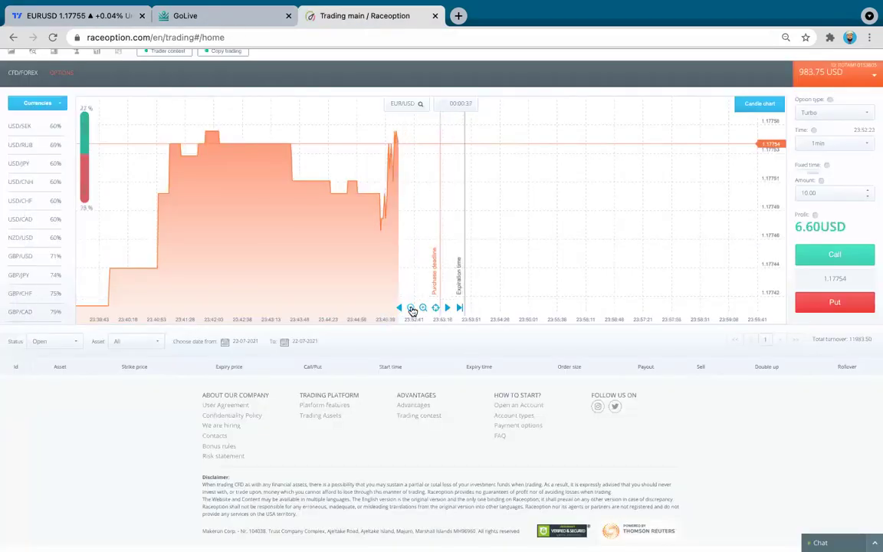
left_click_drag(316, 145, 414, 170)
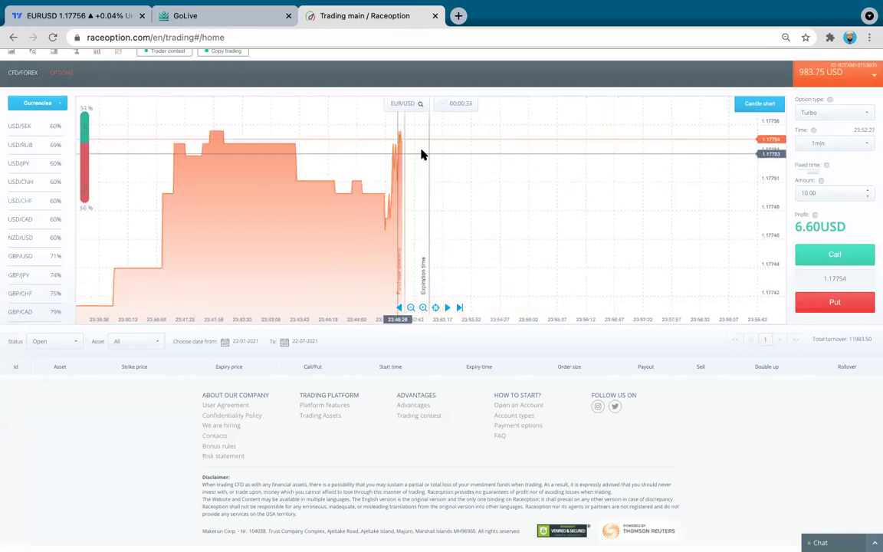
scroll(407, 156, "up", 5)
scroll(408, 156, "down", 5)
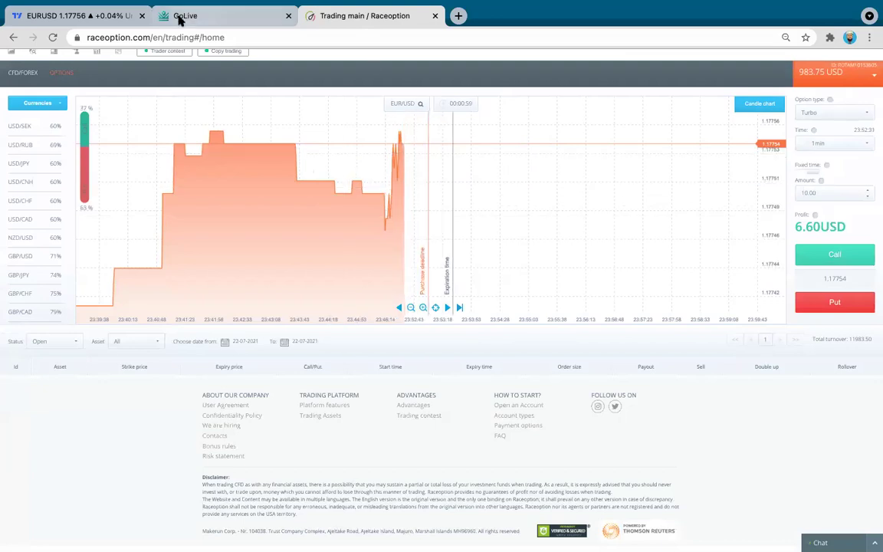
left_click(115, 15)
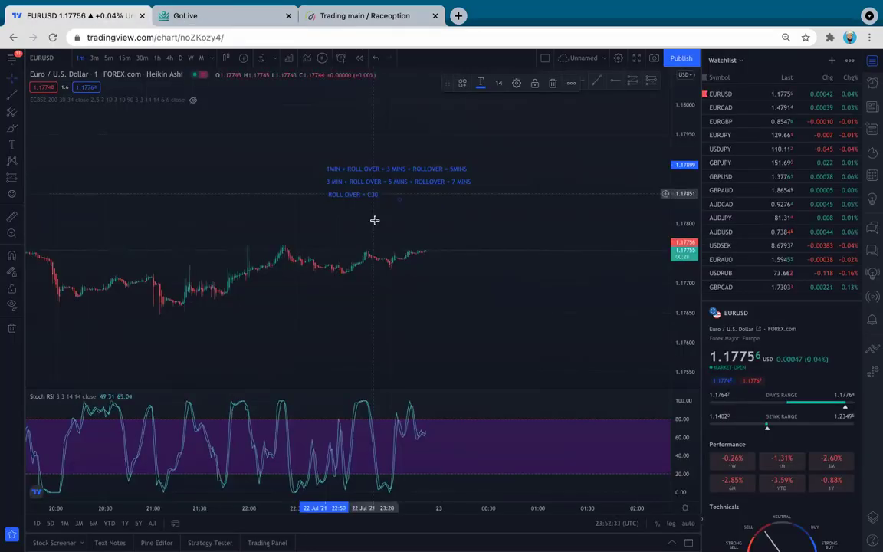
left_click(252, 16)
left_click(376, 16)
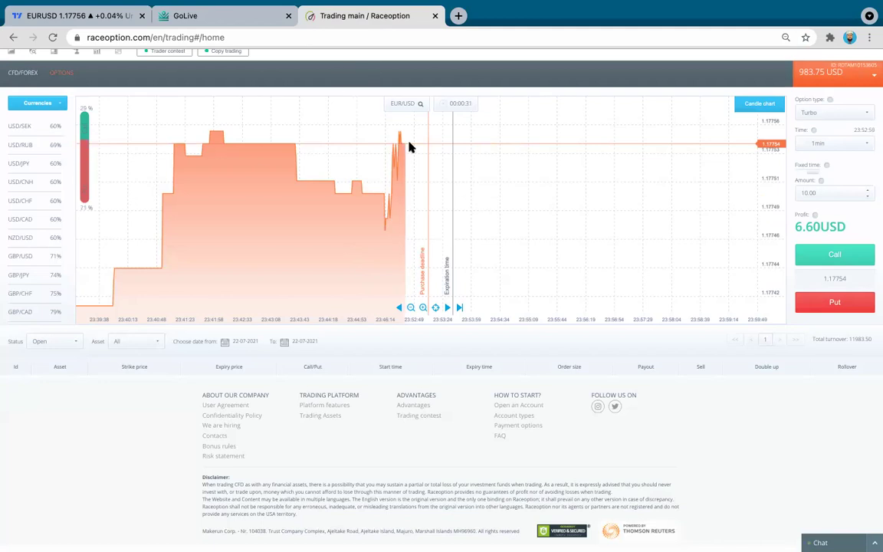
- Return to the TradingView chart, delete the rollover text note, and set the chart interval to 5 minutes
left_click(74, 15)
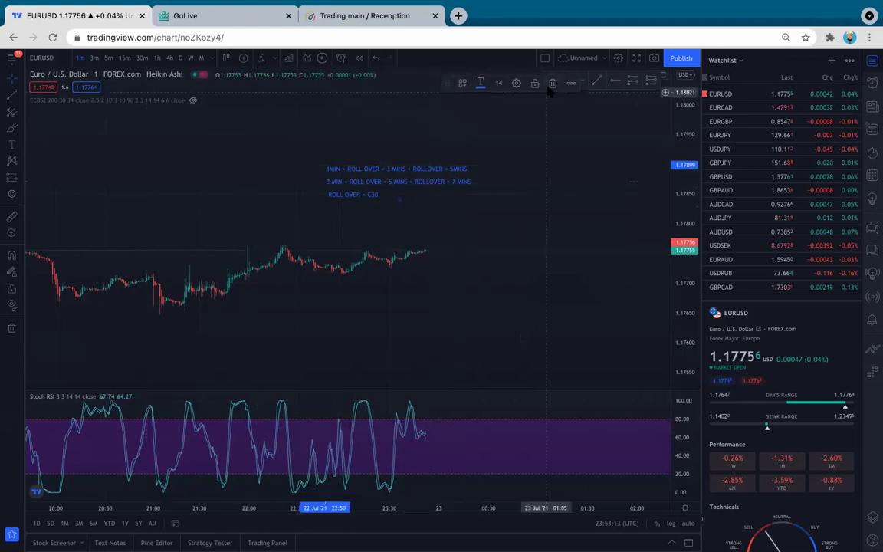
key("Delete")
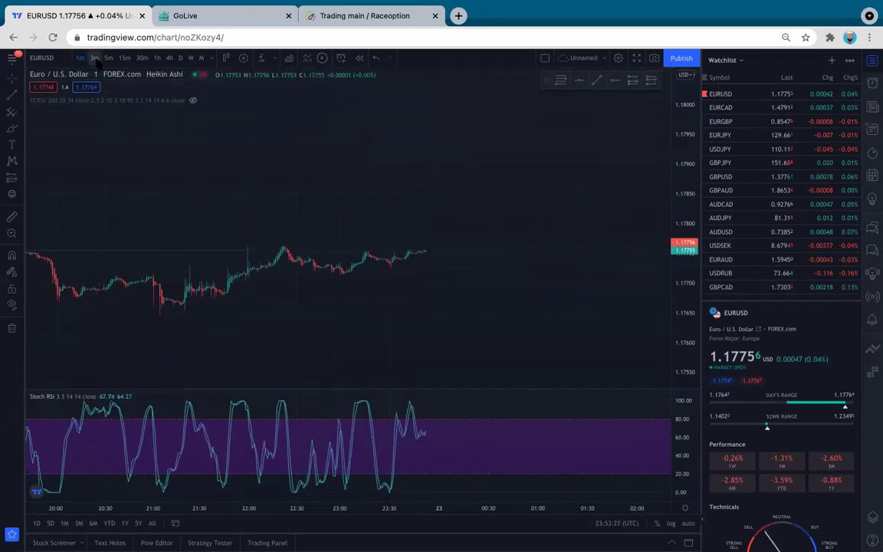
left_click(94, 58)
left_click(108, 58)
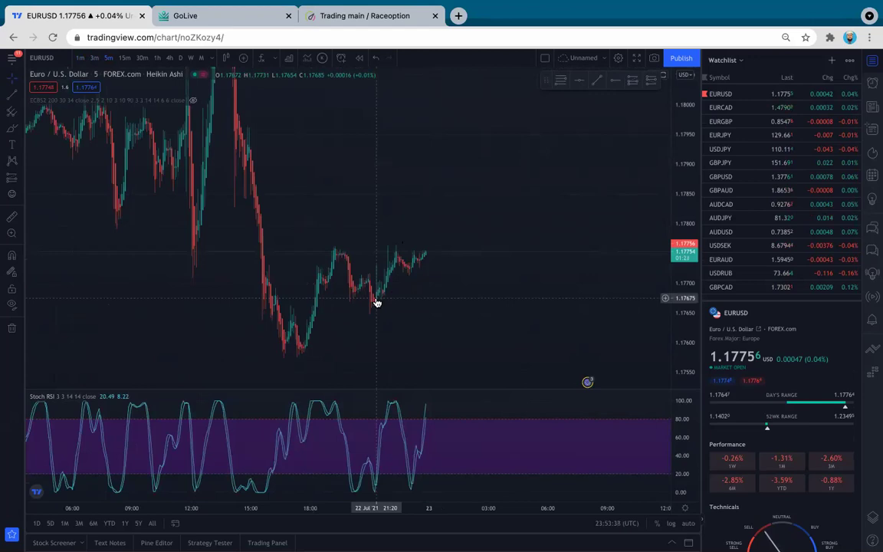
- Switch to Raceoption and review the available turbo option durations, choosing 1min as the time
left_click(355, 14)
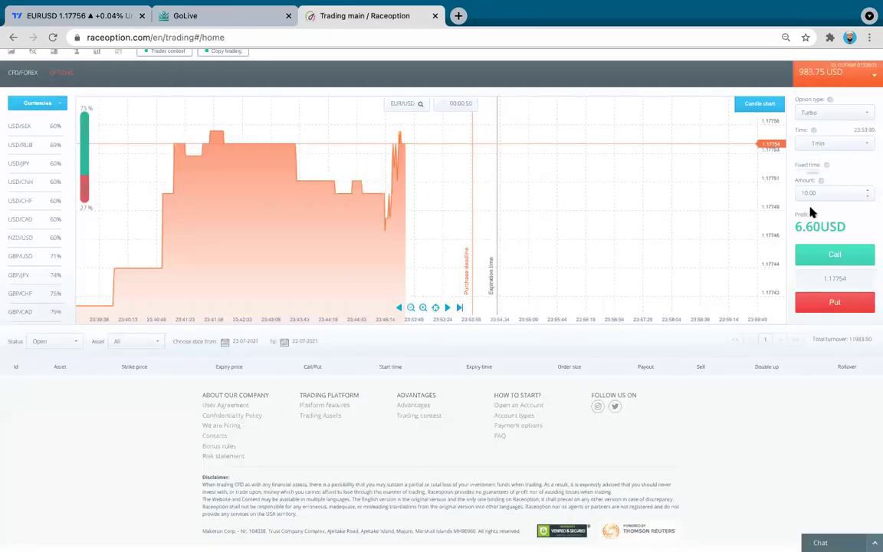
left_click(829, 143)
left_click(812, 158)
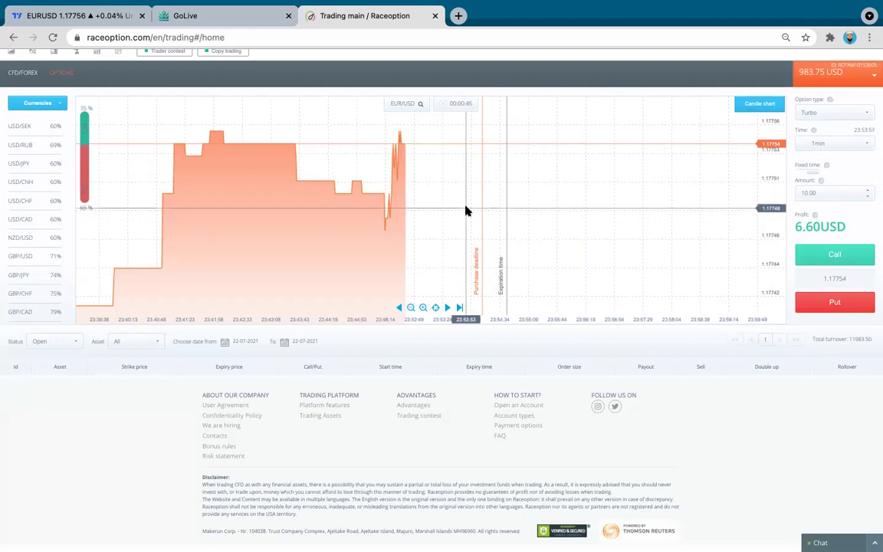
left_click(829, 145)
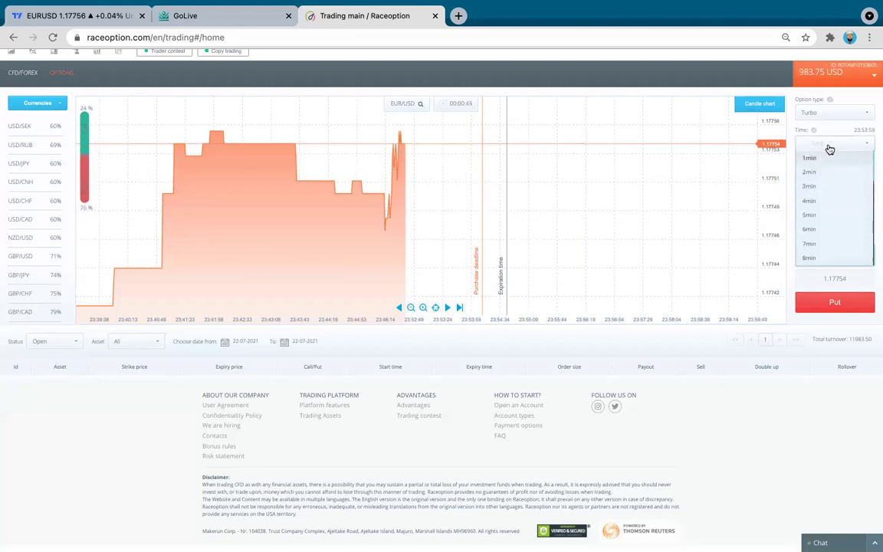
left_click(815, 158)
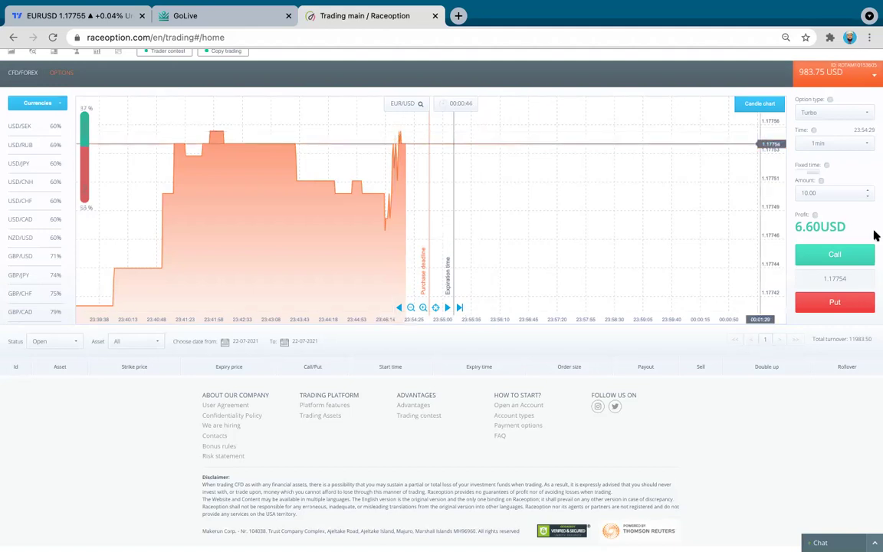
left_click(835, 196)
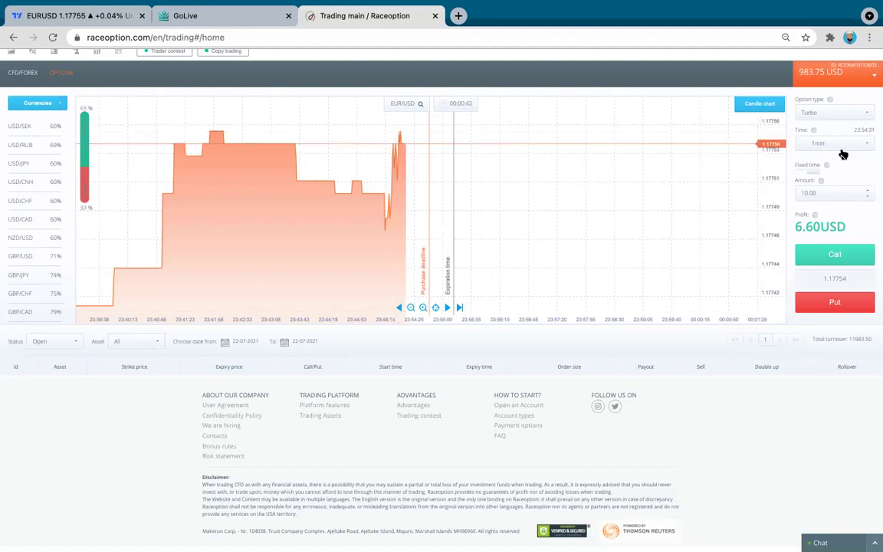
left_click(840, 149)
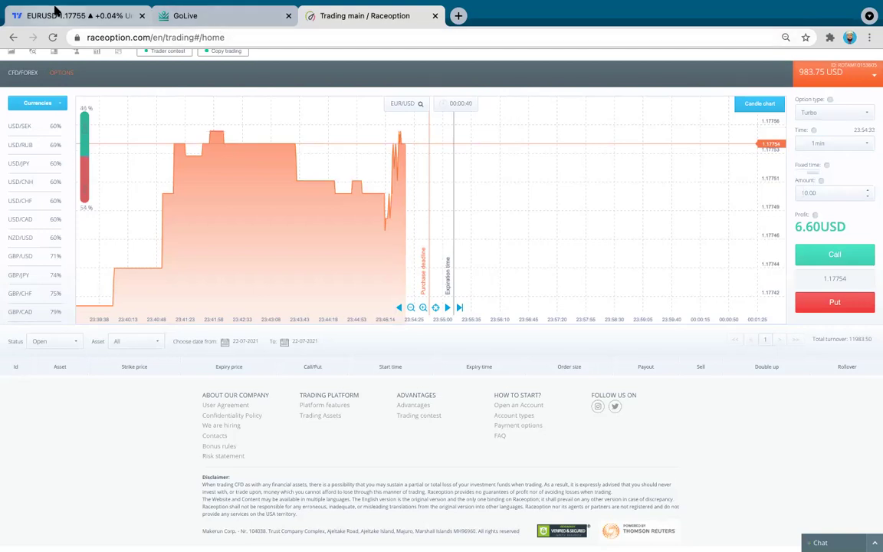
- Go back to the TradingView chart and circle the most recent five-minute candles as a temporary annotation
left_click(56, 11)
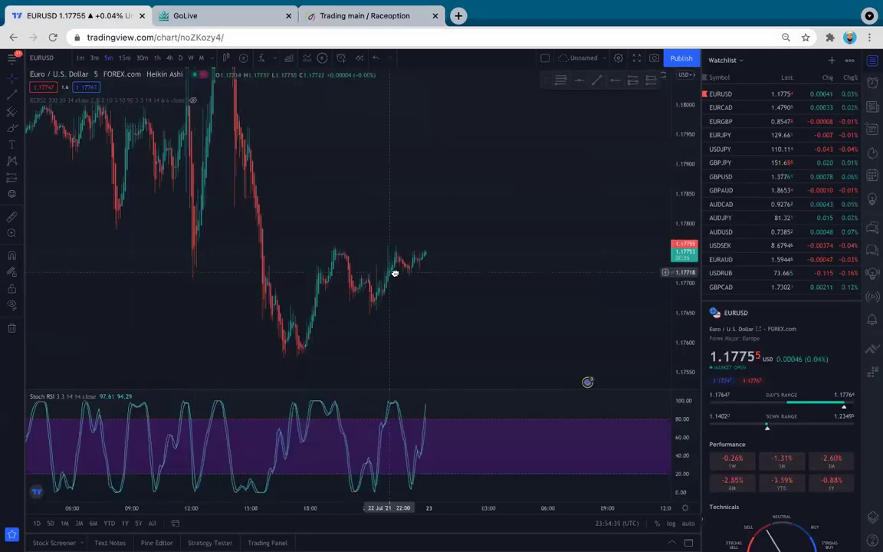
scroll(395, 274, "left", 1)
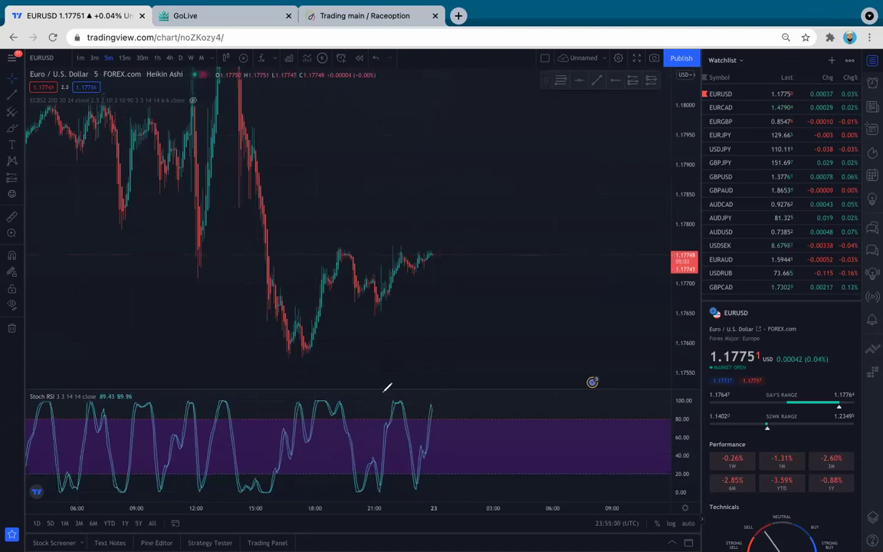
mouse_move(429, 248)
left_mouse_down()
mouse_move(400, 244)
mouse_move(457, 264)
mouse_move(429, 244)
left_mouse_up()
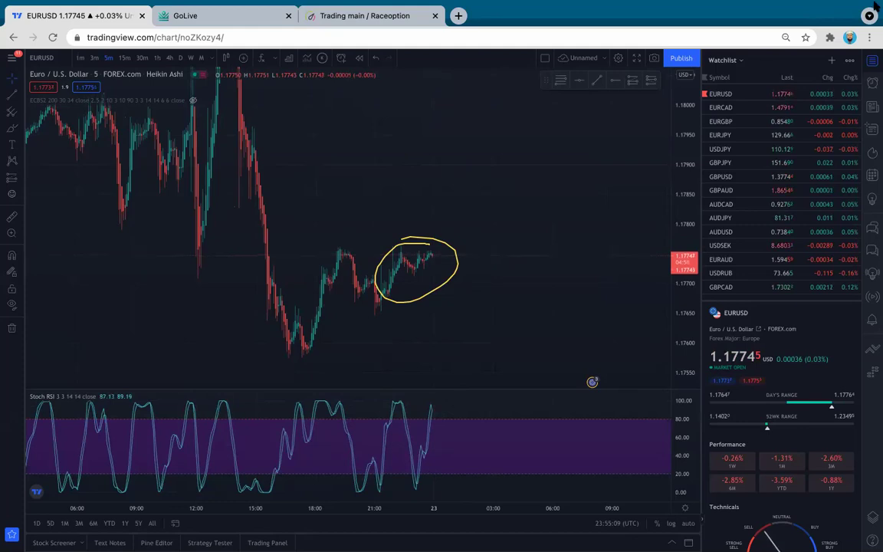
mouse_move(759, 10)
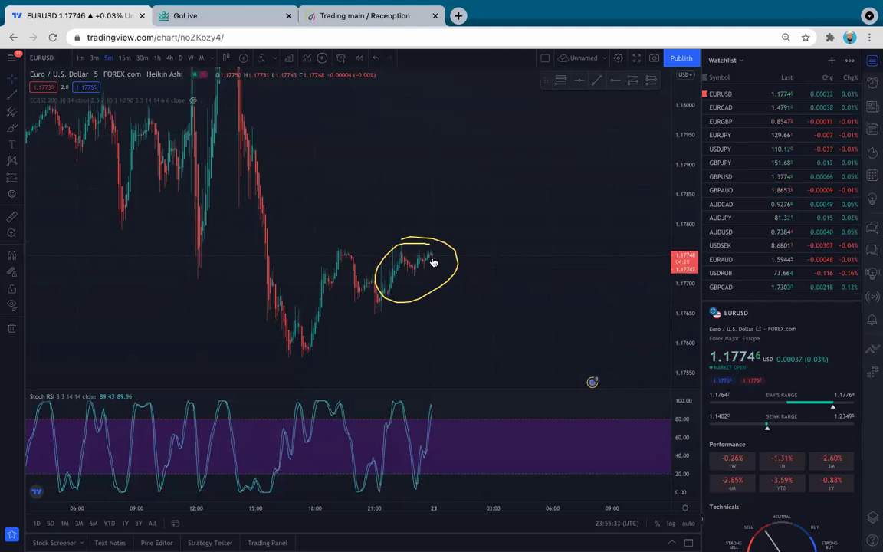
mouse_move(790, 4)
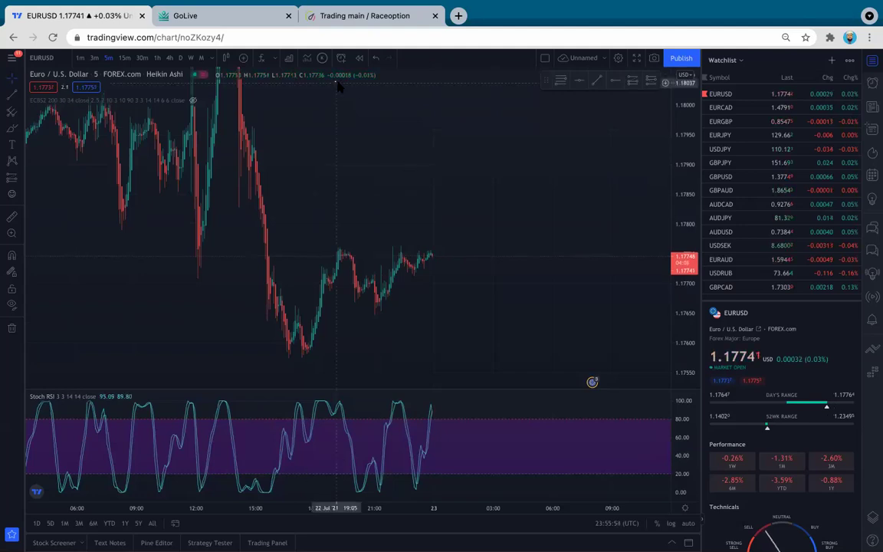
mouse_move(876, 6)
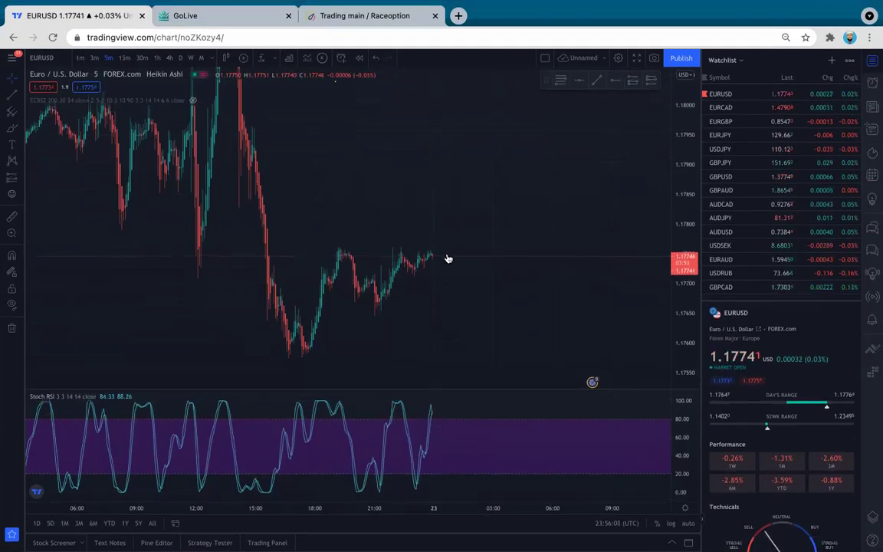
- Circle the newest five-minute candles and the Stoch RSI peaks above the 80 level, adding a short stroke at that level
mouse_move(447, 245)
left_mouse_down()
mouse_move(425, 247)
mouse_move(448, 244)
left_mouse_up()
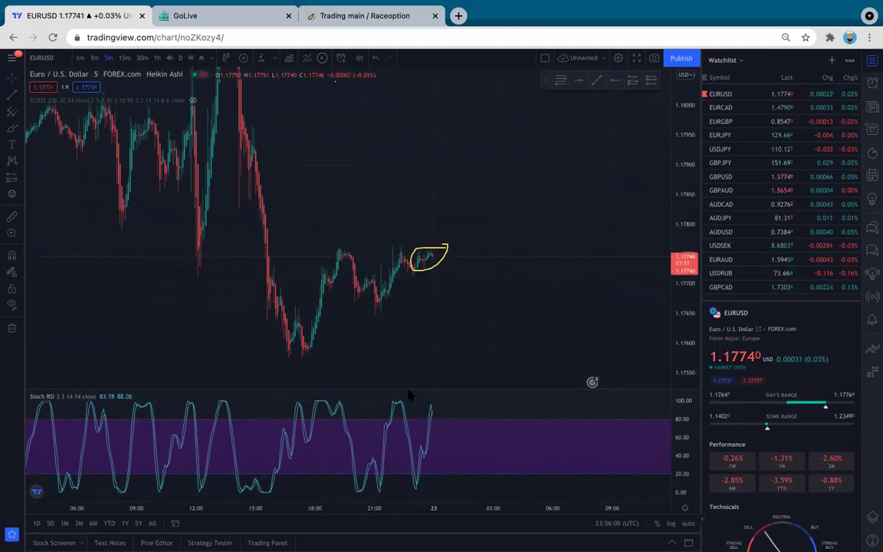
mouse_move(439, 402)
left_mouse_down()
mouse_move(426, 401)
mouse_move(426, 424)
mouse_move(447, 414)
mouse_move(445, 402)
mouse_move(497, 421)
left_mouse_up()
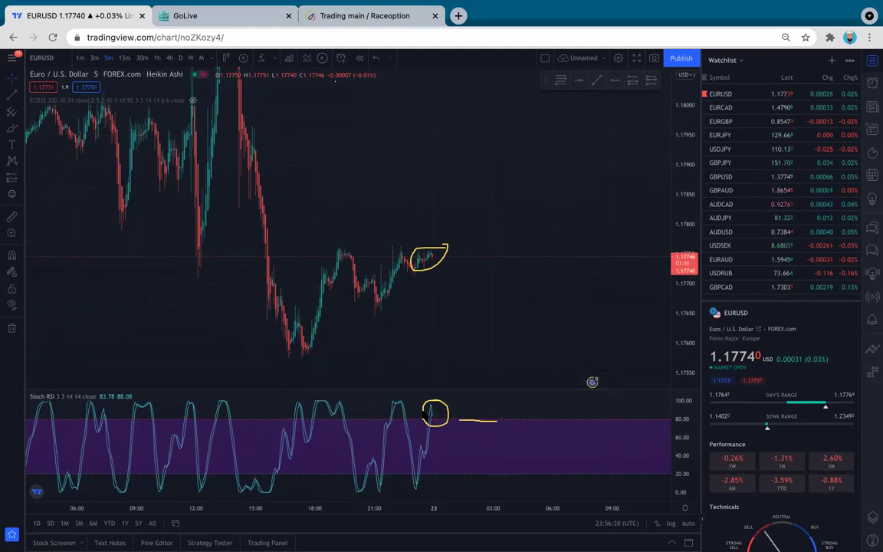
mouse_move(381, 412)
left_mouse_down()
mouse_move(406, 399)
mouse_move(382, 420)
left_mouse_up()
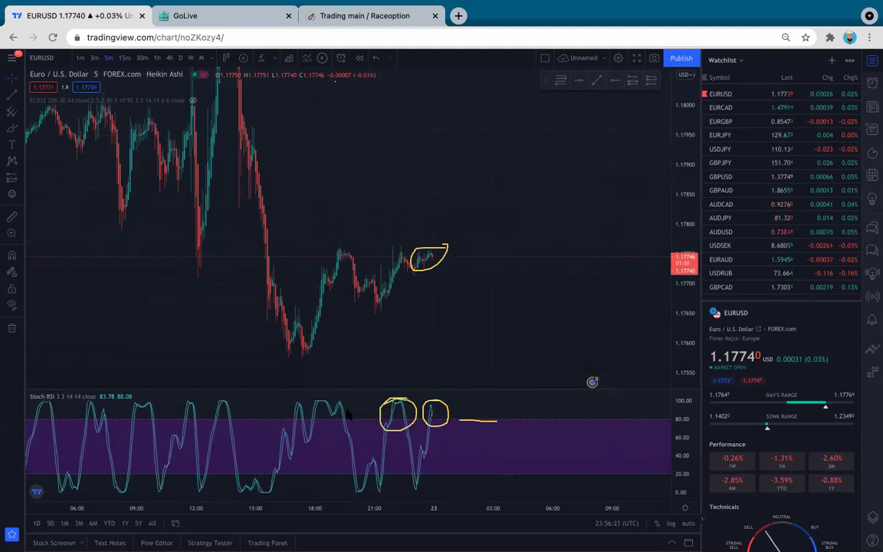
mouse_move(323, 421)
left_mouse_down()
mouse_move(318, 395)
mouse_move(299, 397)
left_mouse_up()
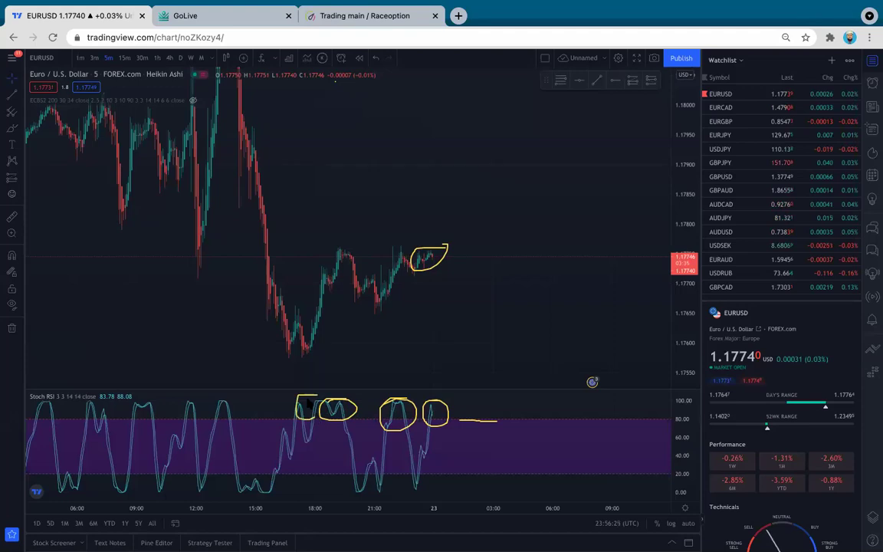
left_click_drag(234, 400, 244, 407)
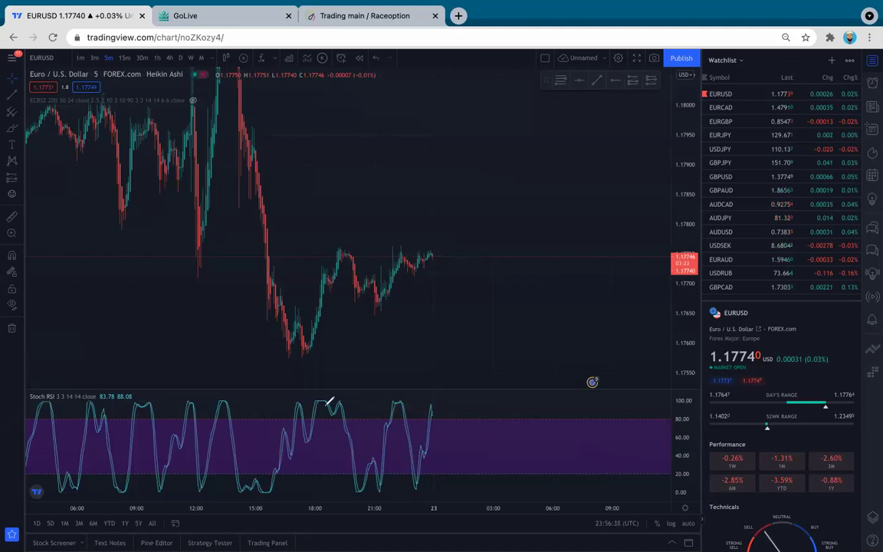
- Set the chart interval to 3 minutes and circle the latest Stoch RSI peak and the newest candles
left_click(94, 58)
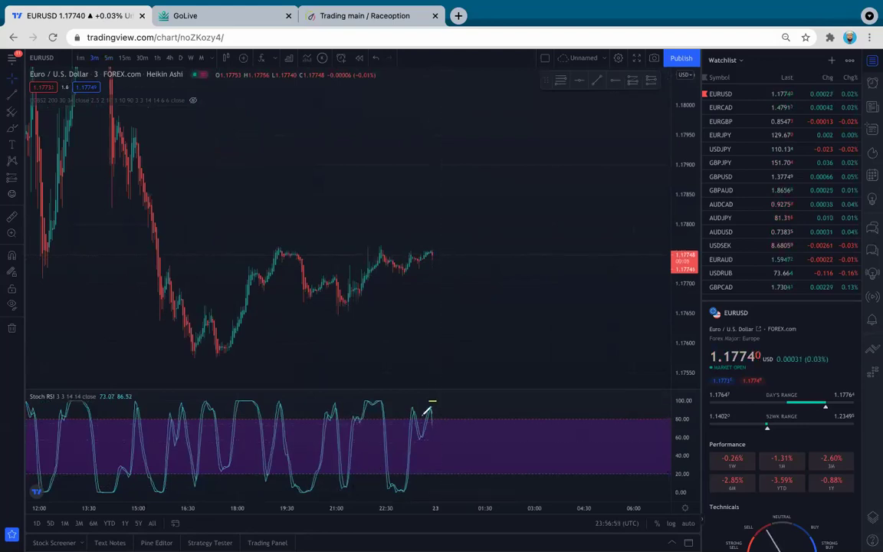
mouse_move(427, 412)
left_mouse_down()
mouse_move(443, 402)
mouse_move(433, 402)
left_mouse_up()
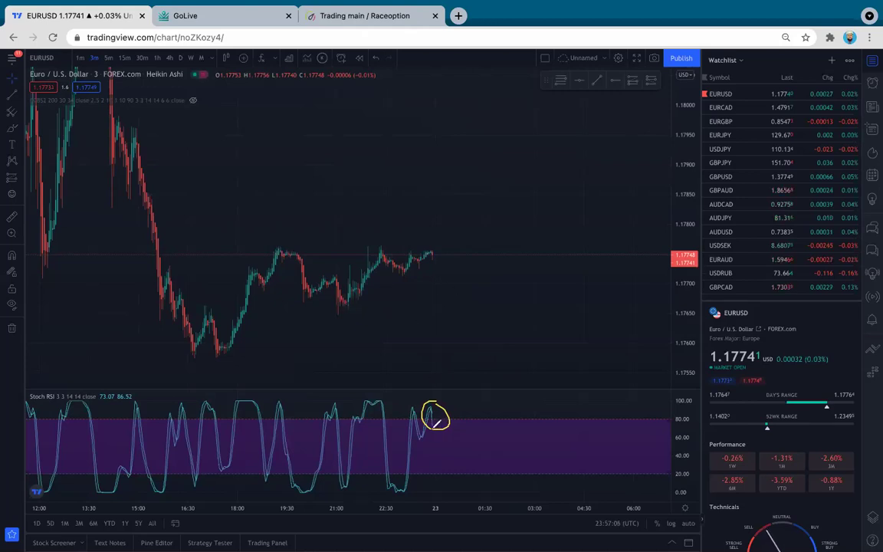
mouse_move(424, 232)
left_mouse_down()
mouse_move(410, 257)
mouse_move(427, 232)
left_mouse_up()
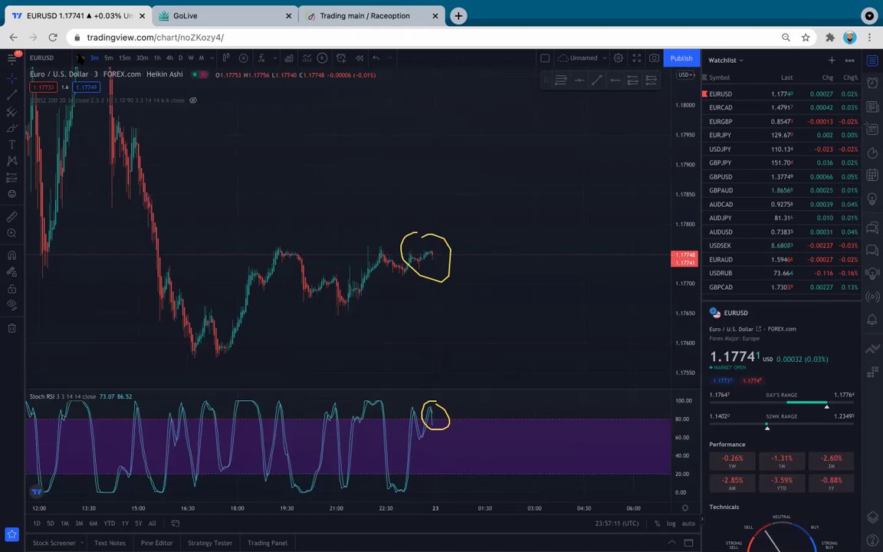
- Set the chart interval to 1 minute, try marking the latest Stoch RSI drop with two strokes, and undo them
left_click(80, 57)
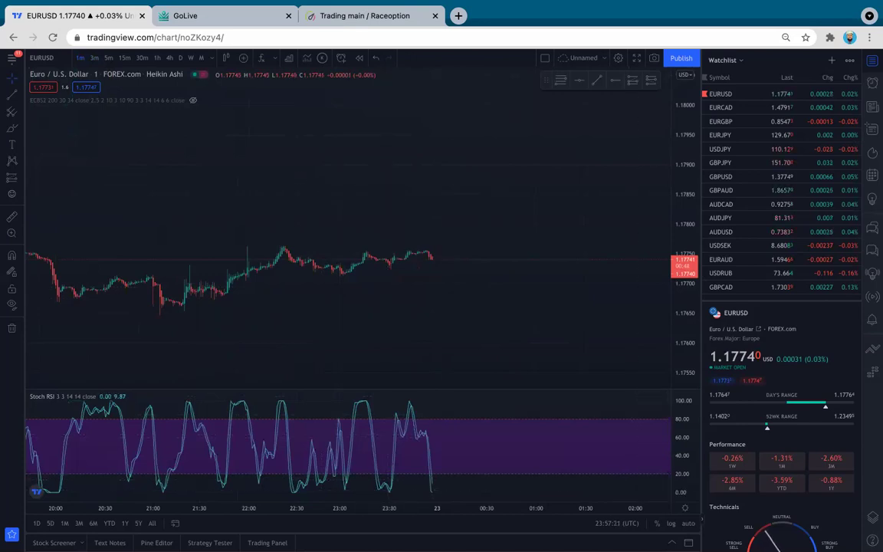
mouse_move(429, 437)
left_mouse_down()
mouse_move(429, 485)
mouse_move(430, 435)
left_mouse_up()
left_click_drag(439, 479, 439, 439)
key("super+z")
key("super+z")
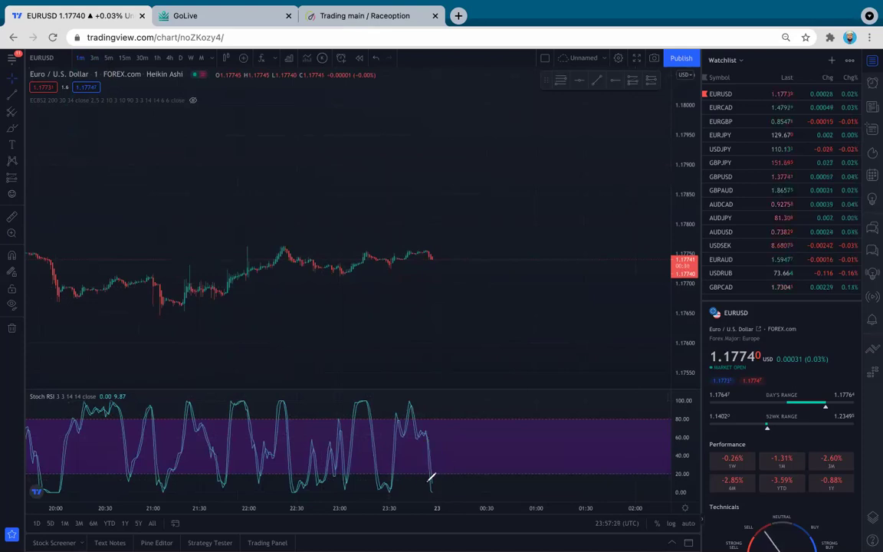
- Circle the latest Stoch RSI low below the 20 level, underline the earlier lows, and clear the markings
left_click_drag(428, 481, 434, 478)
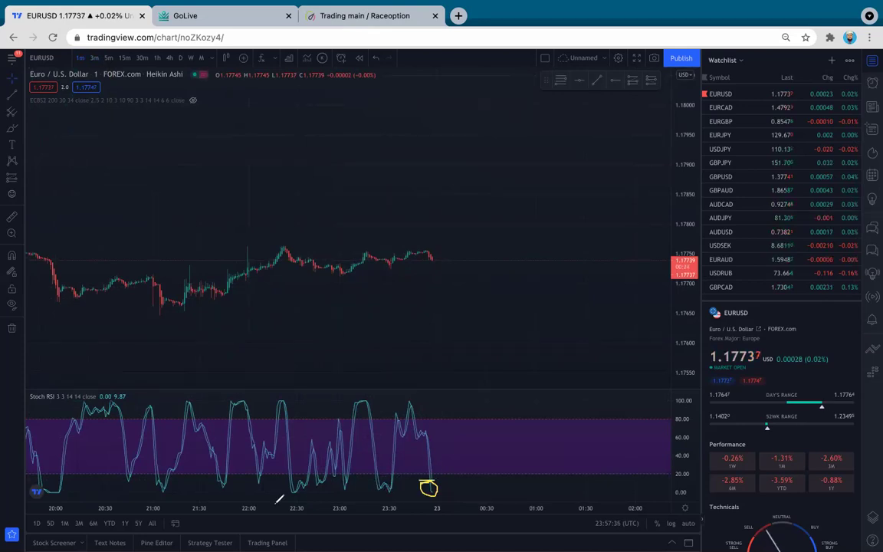
mouse_move(59, 492)
left_mouse_down()
mouse_move(257, 485)
mouse_move(314, 486)
mouse_move(334, 497)
left_mouse_up()
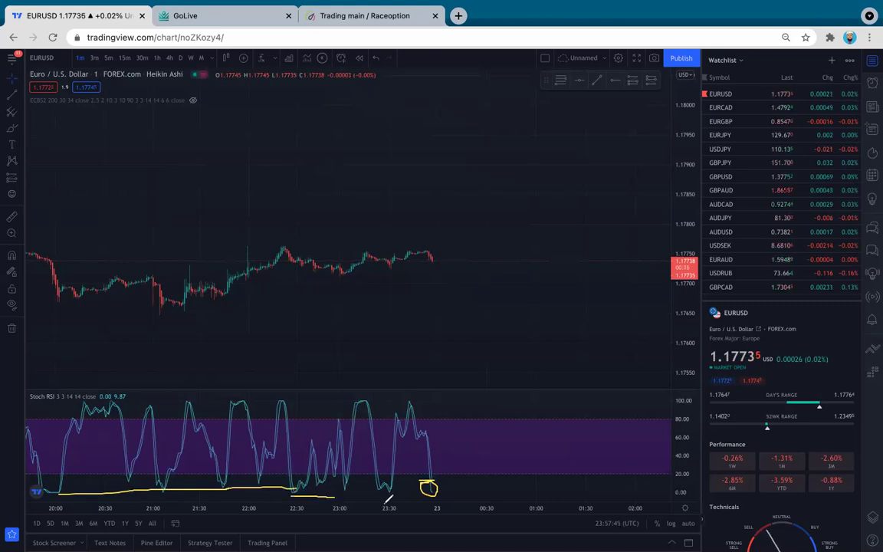
mouse_move(389, 499)
left_mouse_down()
mouse_move(438, 494)
mouse_move(345, 502)
mouse_move(291, 487)
left_mouse_up()
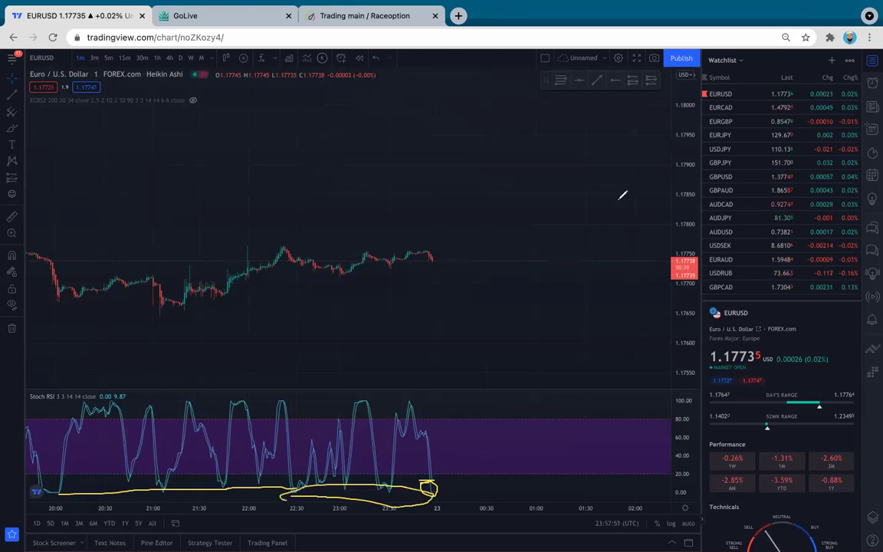
key("ctrl+z")
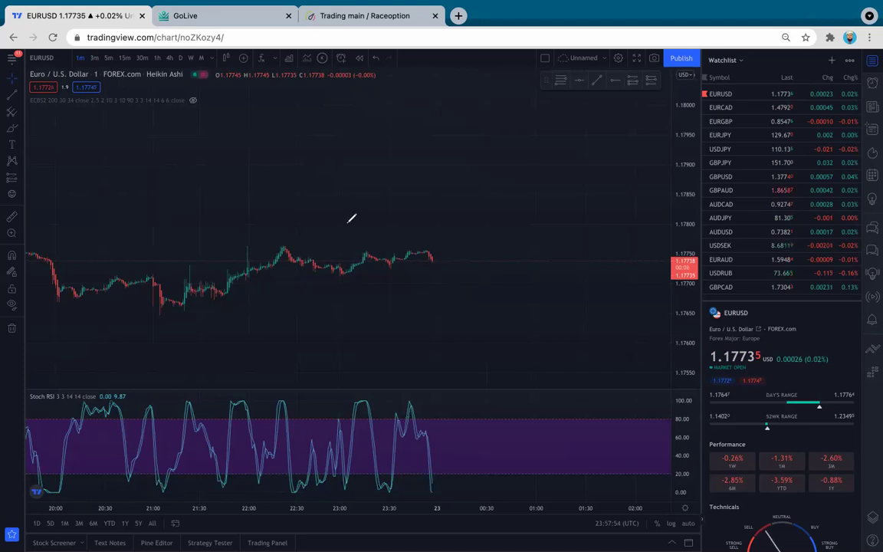
- Sketch temporary strokes above and below the one-minute candles
left_click_drag(373, 211, 221, 224)
left_click_drag(263, 276, 410, 276)
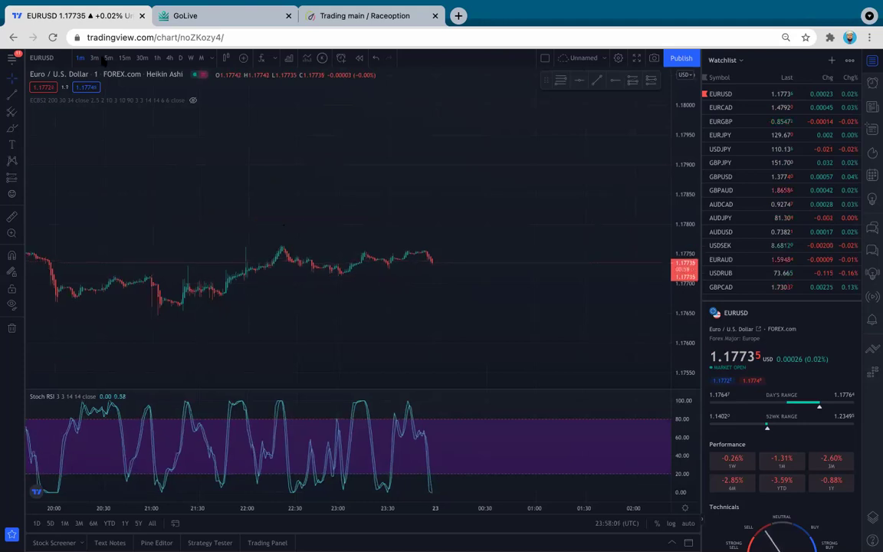
- Switch to Raceoption and examine the latest price movement on its EUR/USD chart
left_click(314, 16)
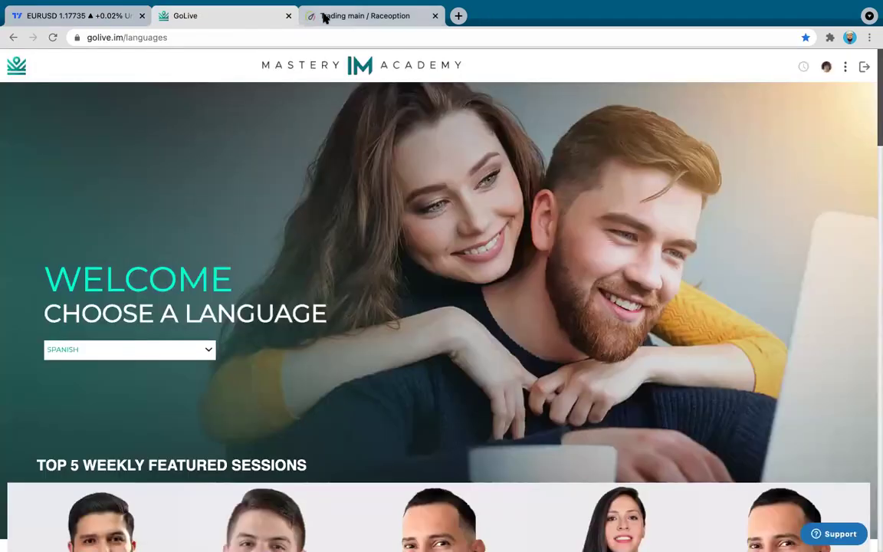
mouse_move(392, 213)
left_mouse_down()
mouse_move(197, 223)
mouse_move(151, 202)
mouse_move(456, 227)
left_mouse_up()
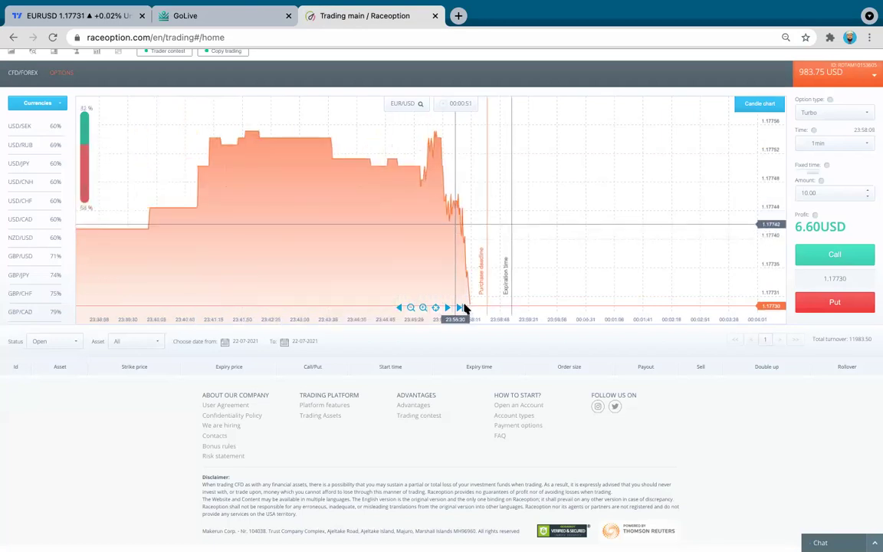
- Open the LiveCharts Currency Strength Meter in a new browser tab and compare the EURO and USD strength bars
left_click(459, 16)
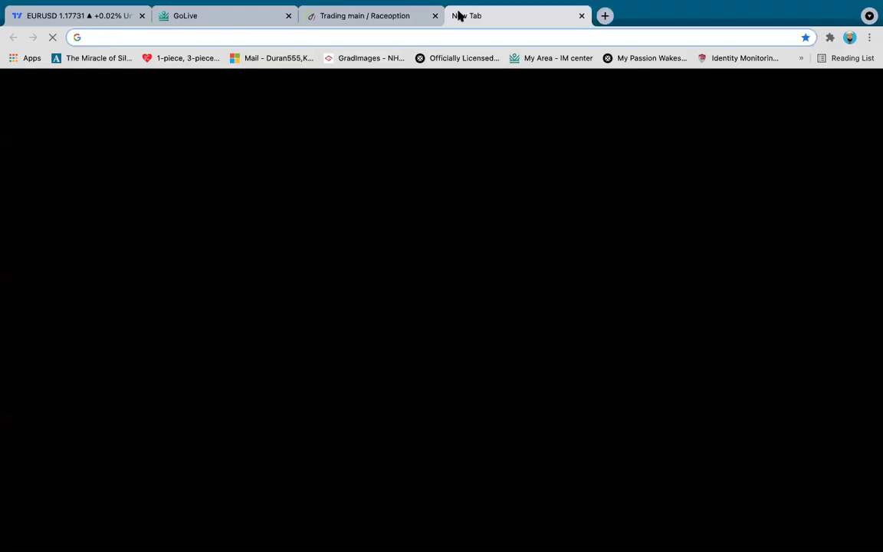
type("STR")
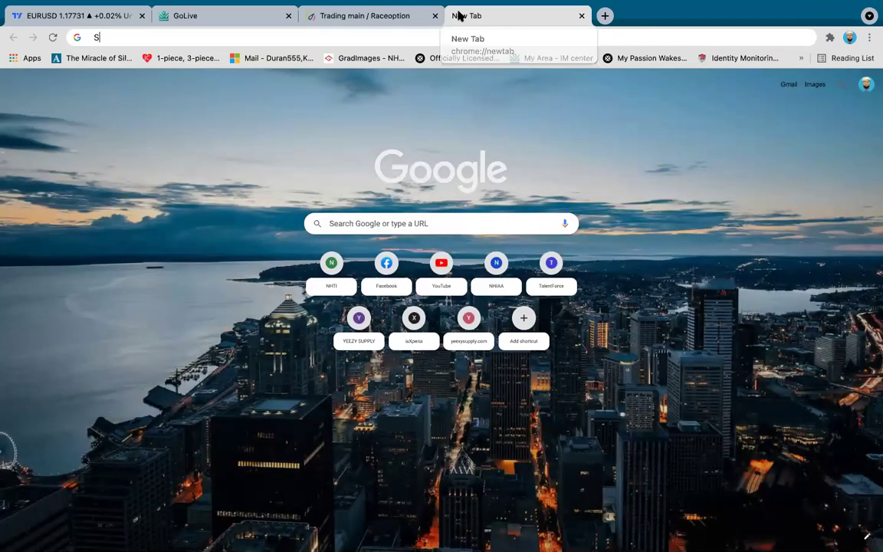
left_click(170, 182)
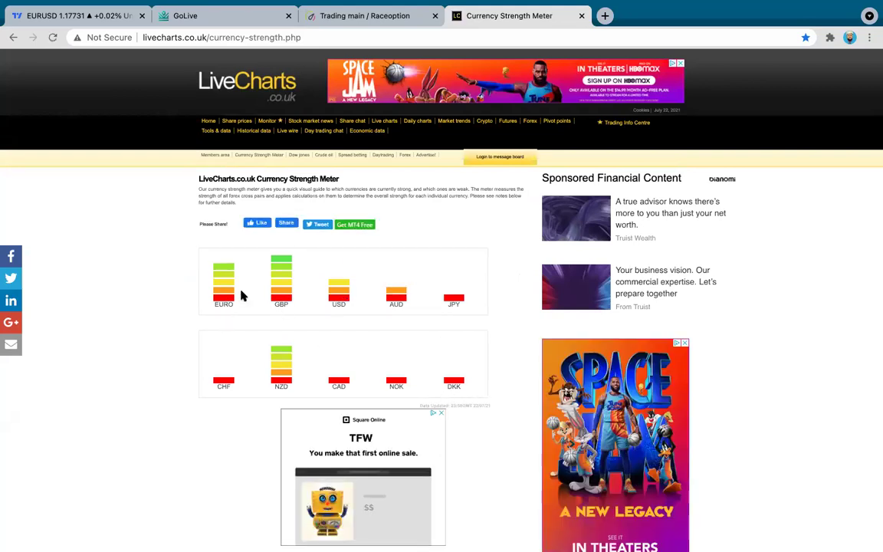
- Recheck the EUR/USD chart on Raceoption, then return to TradingView and examine the one-minute candles and Stoch RSI
left_click(345, 15)
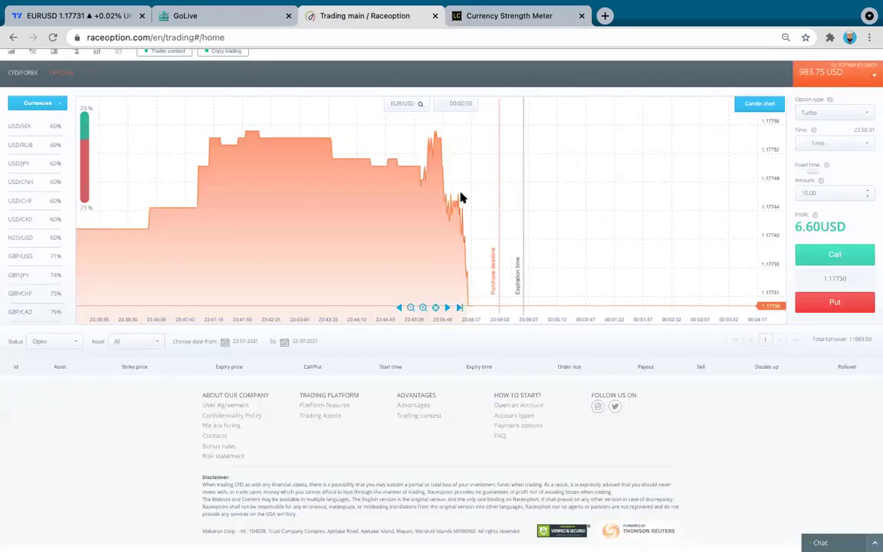
left_click(77, 16)
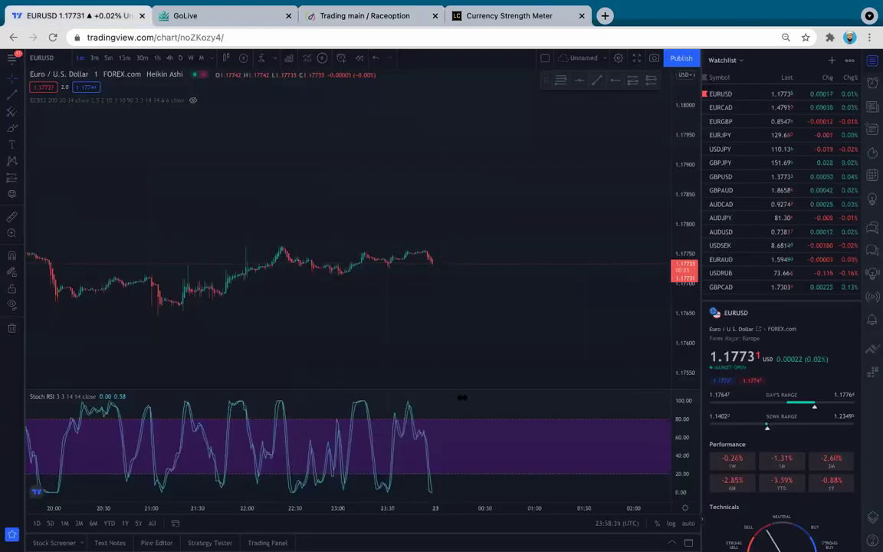
left_click_drag(205, 335, 99, 331)
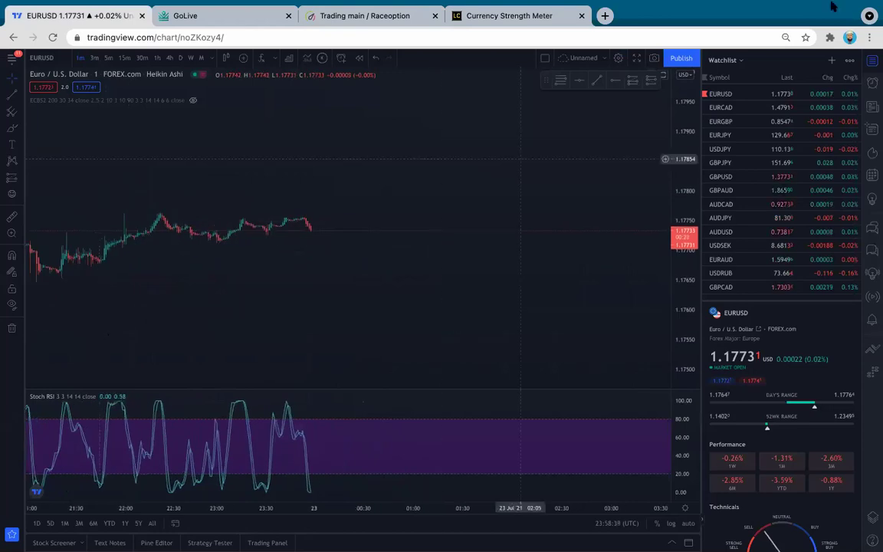
mouse_move(855, 7)
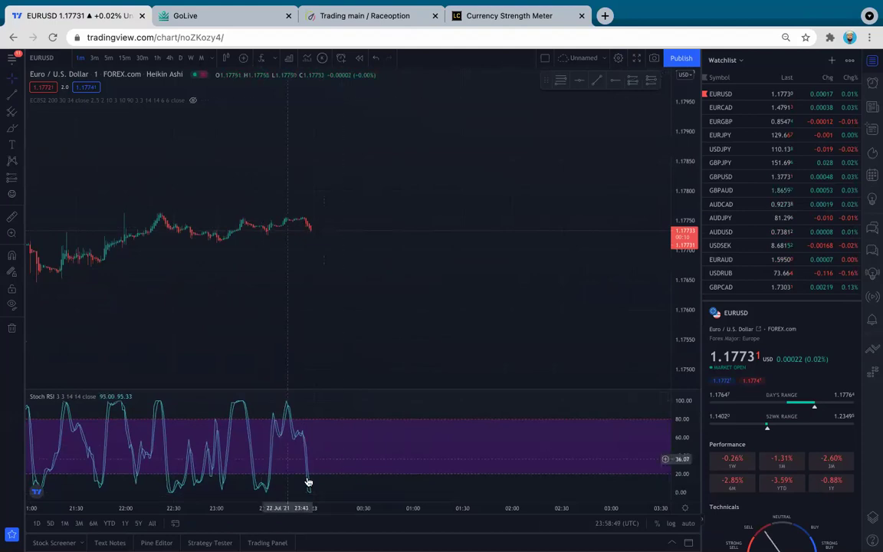
left_click_drag(375, 307, 445, 306)
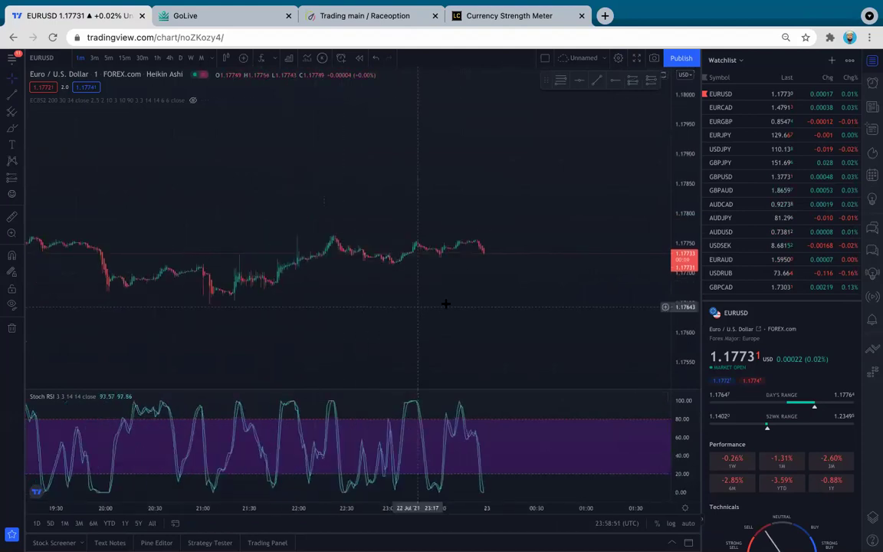